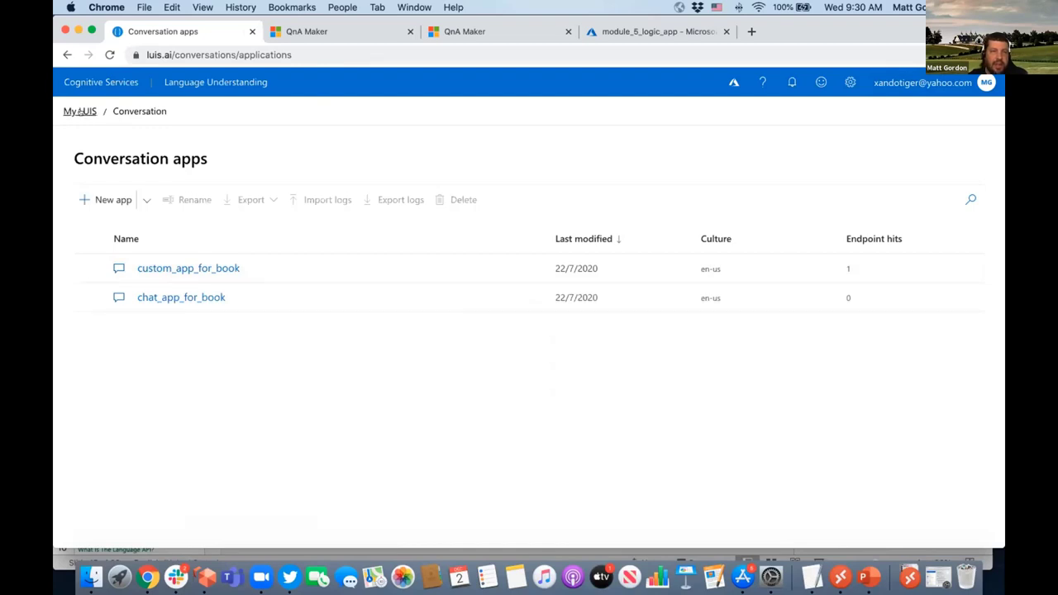
Open the chat_app_for_book conversation app and dismiss its introductory guide
left_click(175, 295)
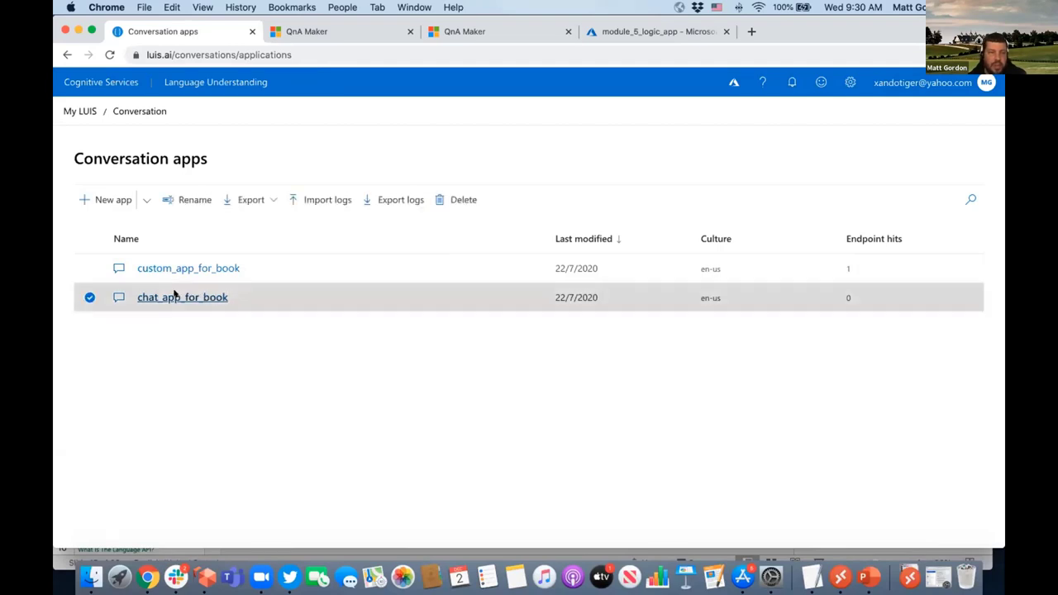
left_click(174, 295)
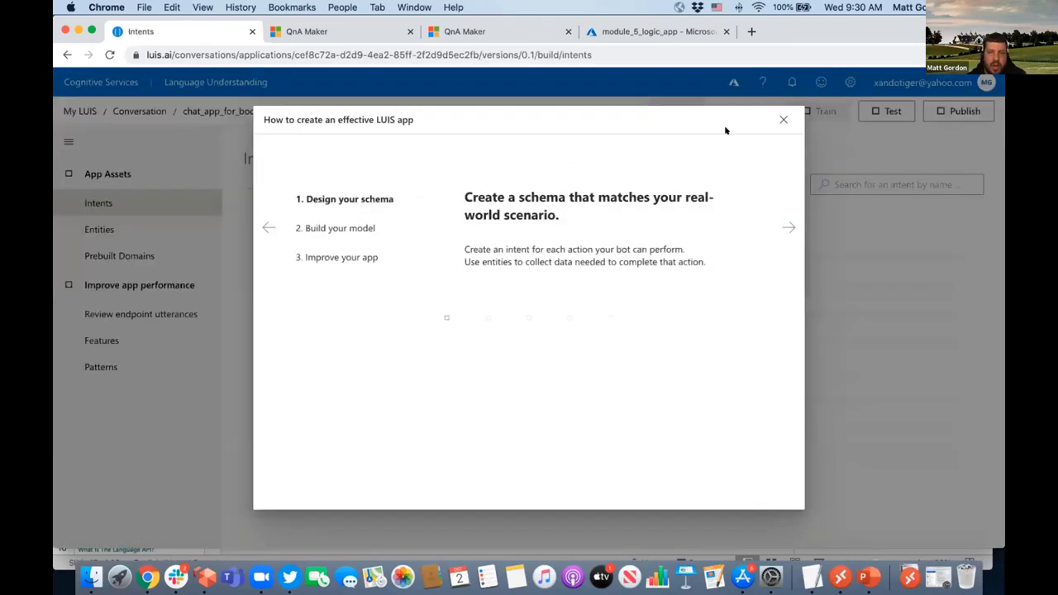
left_click(781, 117)
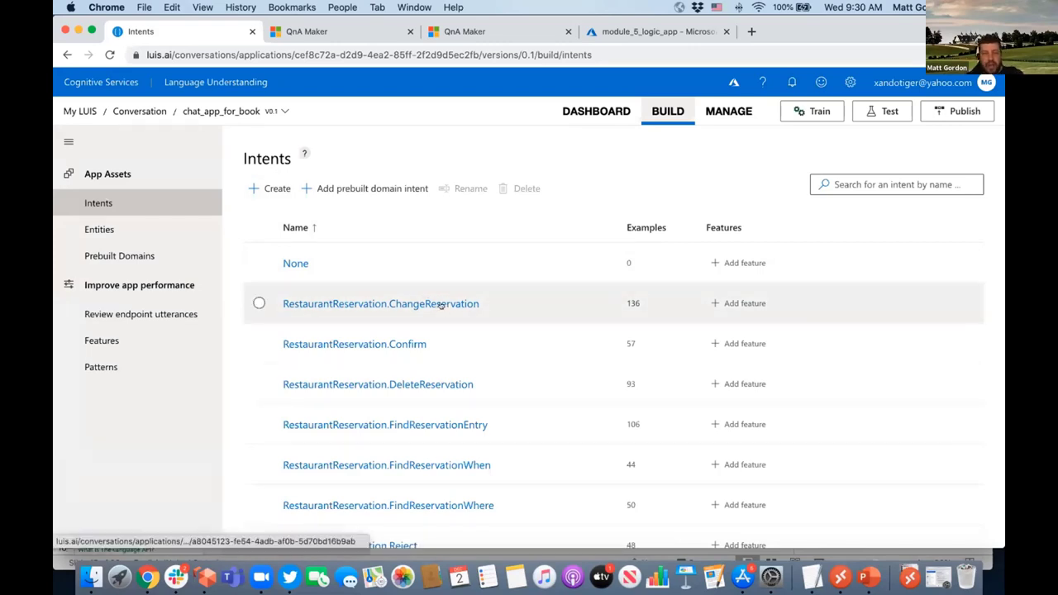
Open the RestaurantReservation.ChangeReservation intent and review its example utterances with their labelled entities and scores
scroll(479, 353, "down", 2)
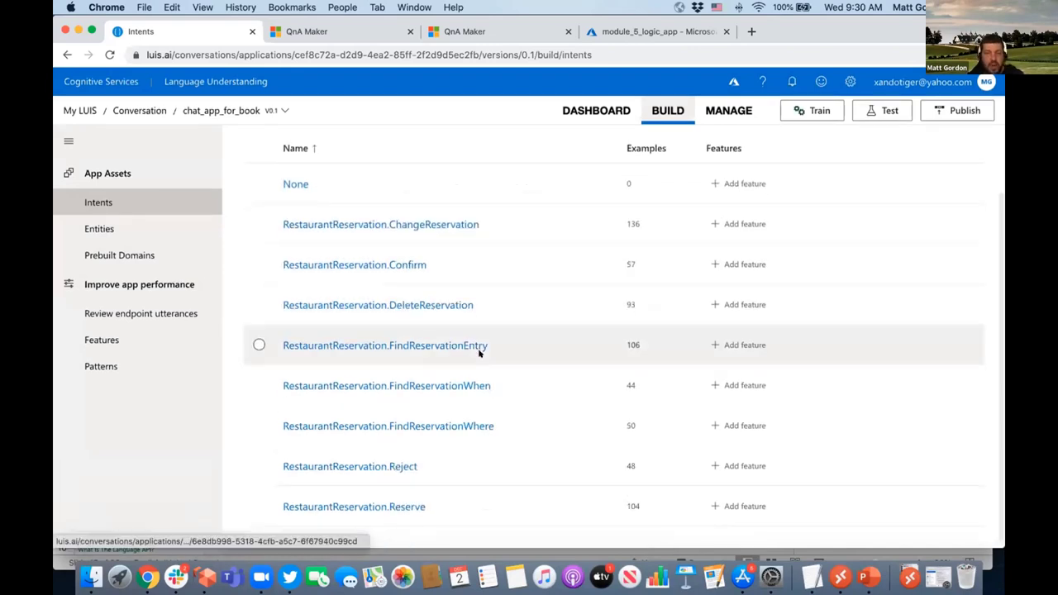
left_click(433, 226)
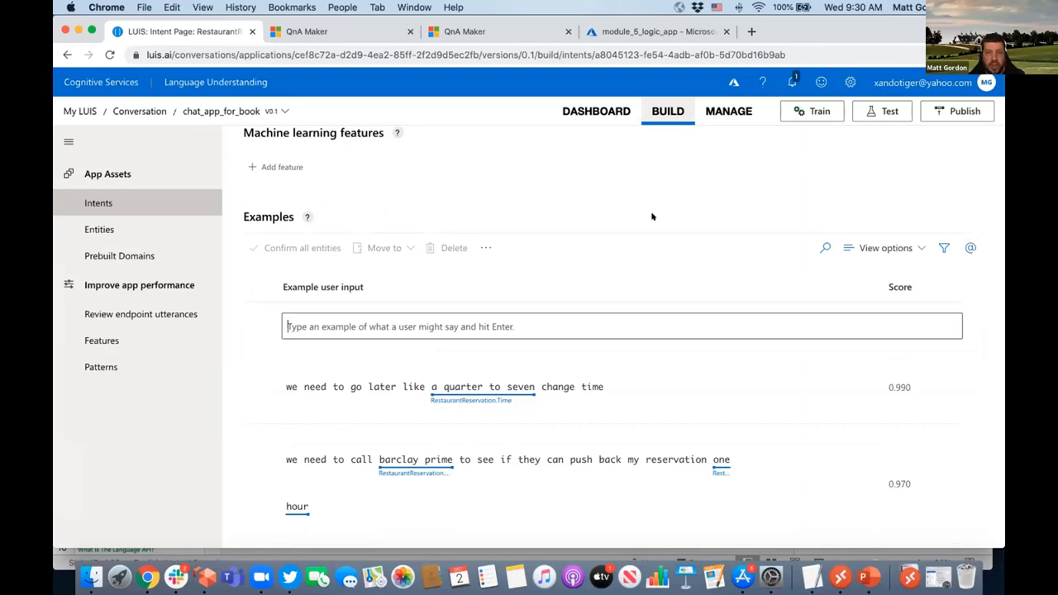
scroll(651, 216, "down", 1)
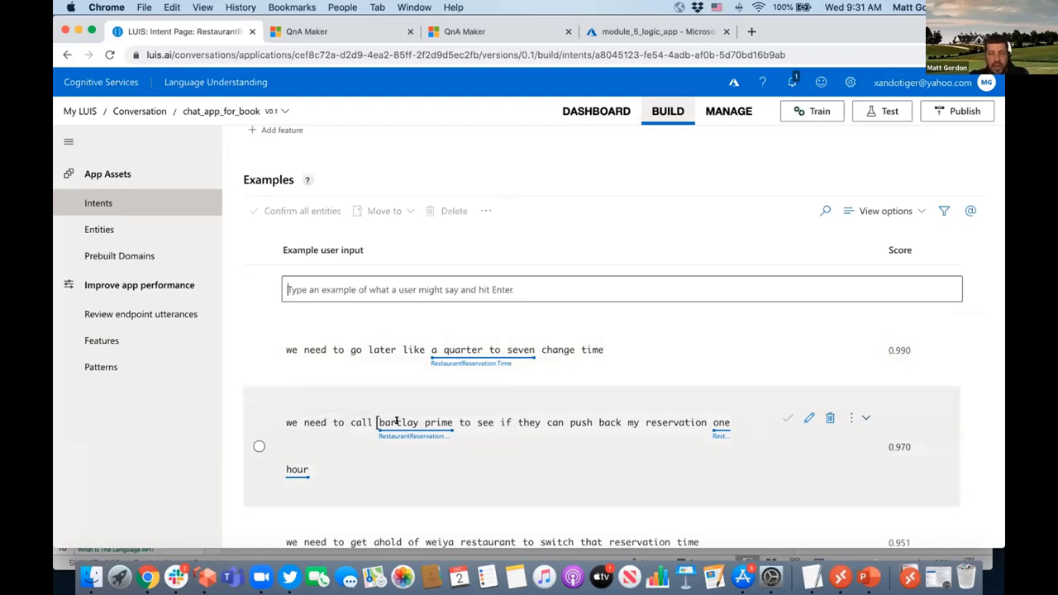
scroll(397, 421, "down", 3)
scroll(396, 420, "down", 3)
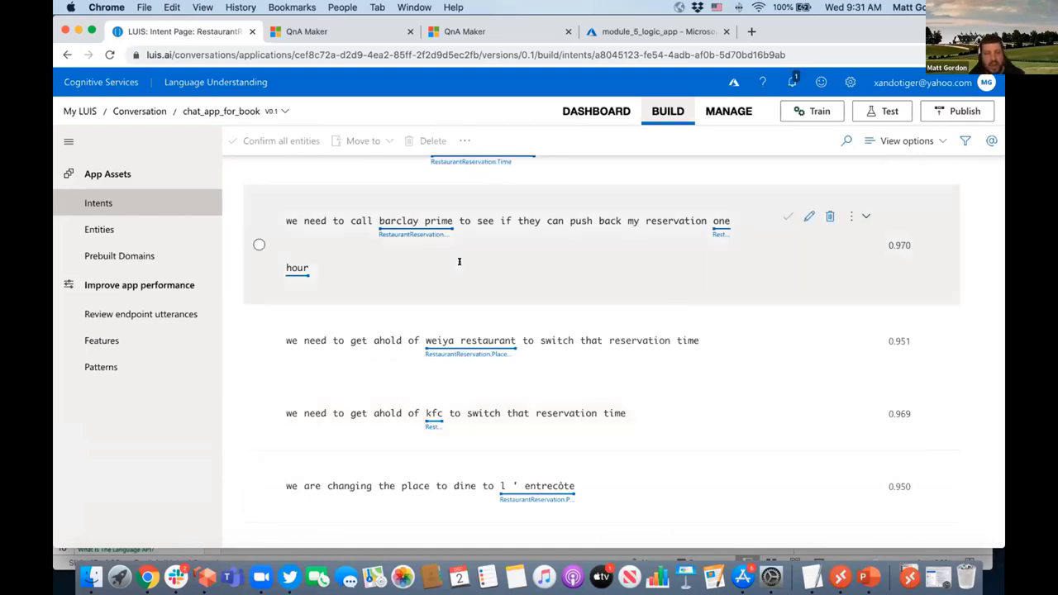
Open the RestaurantReservation.MealType entity of the app and examine its list items
left_click(89, 230)
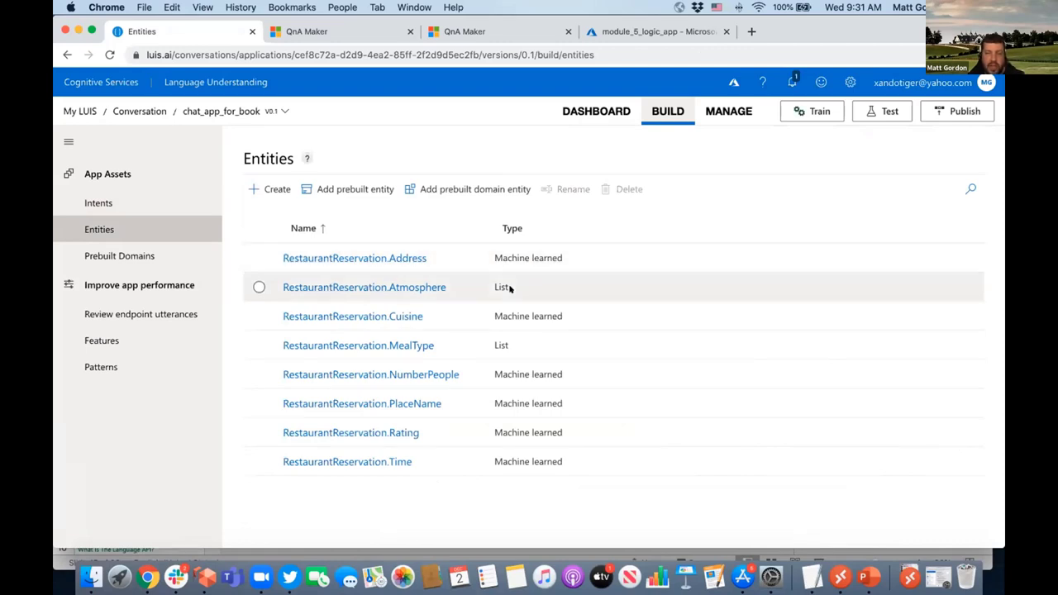
left_click(398, 345)
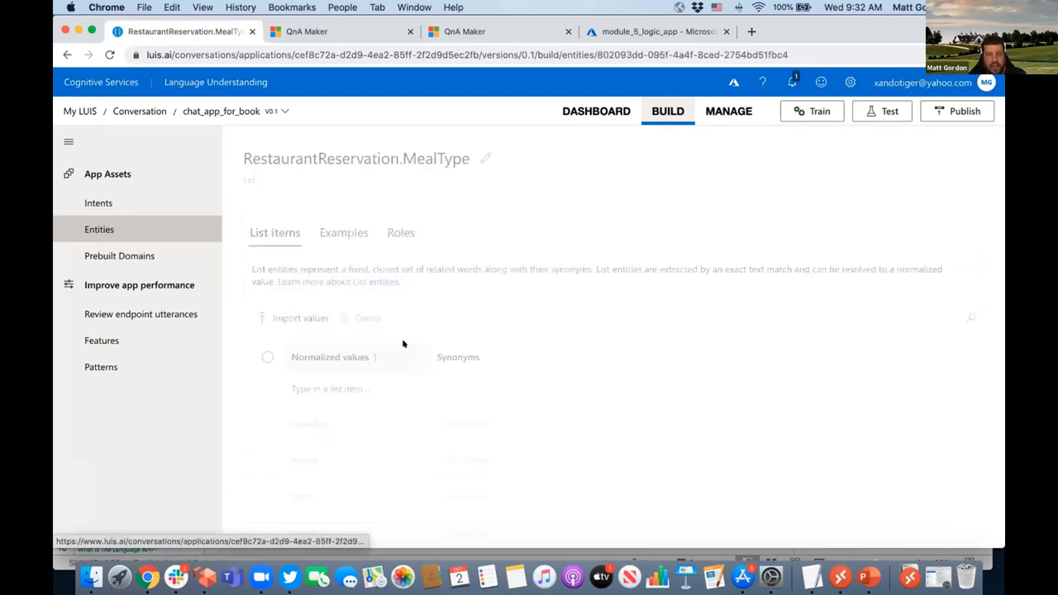
scroll(511, 323, "down", 1)
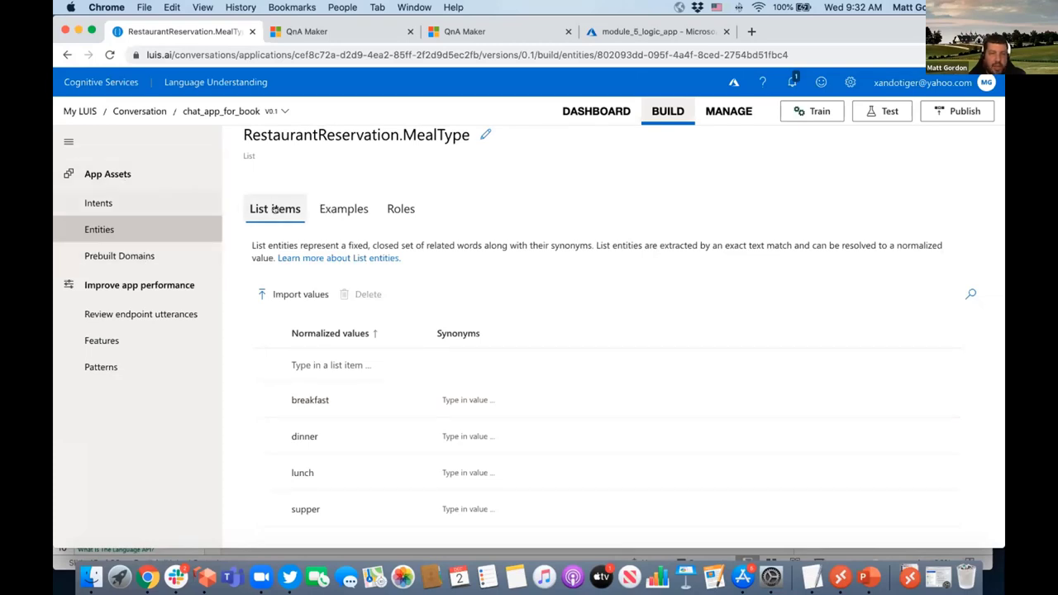
Open the RestaurantReservation.Cuisine entity and review the example utterances labelled with it
left_click(97, 229)
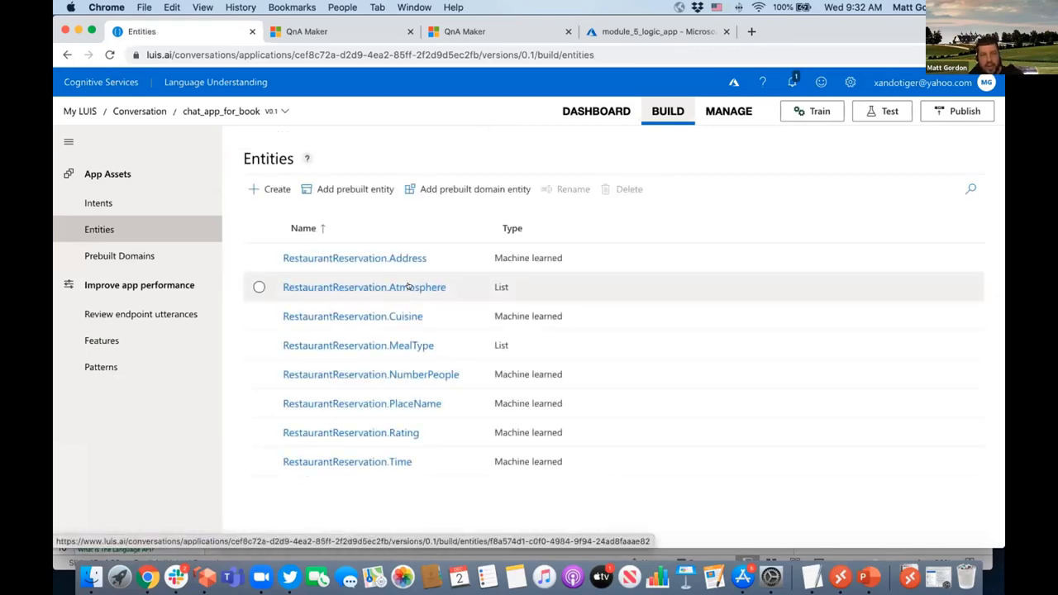
left_click(378, 317)
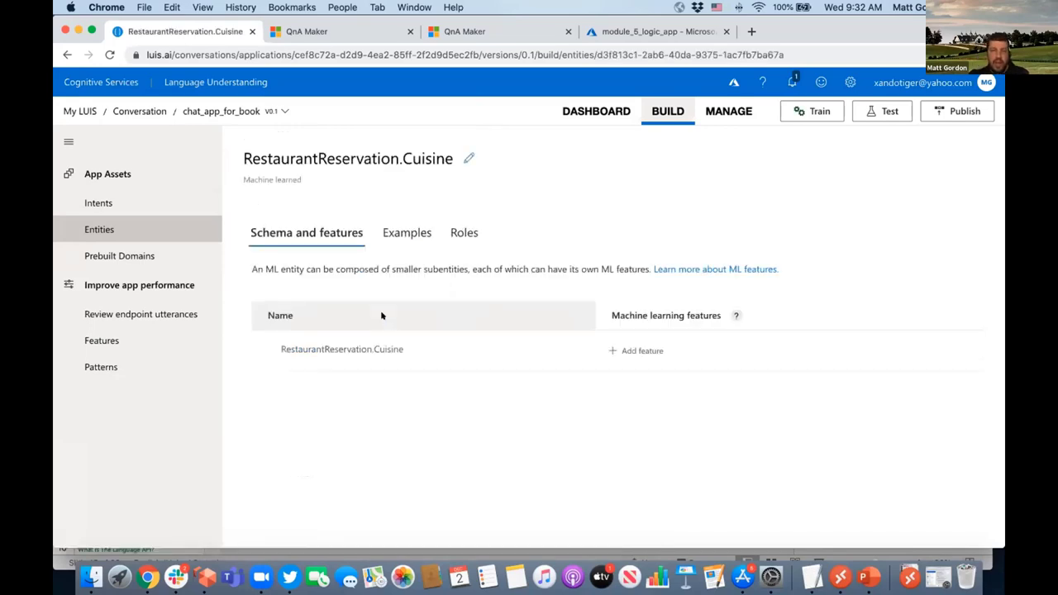
left_click(403, 236)
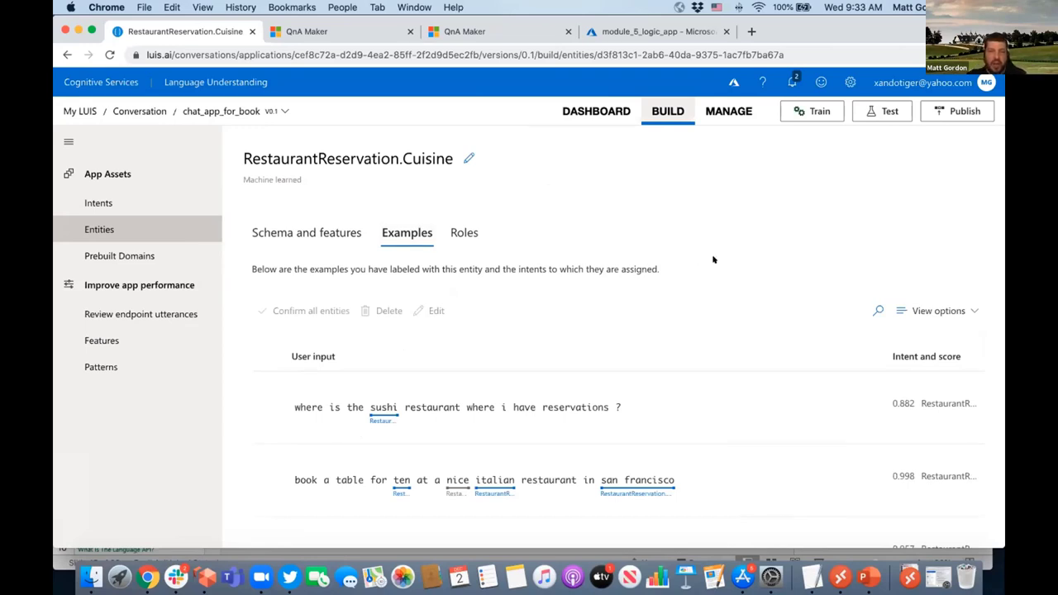
scroll(693, 262, "down", 1)
scroll(693, 261, "down", 1)
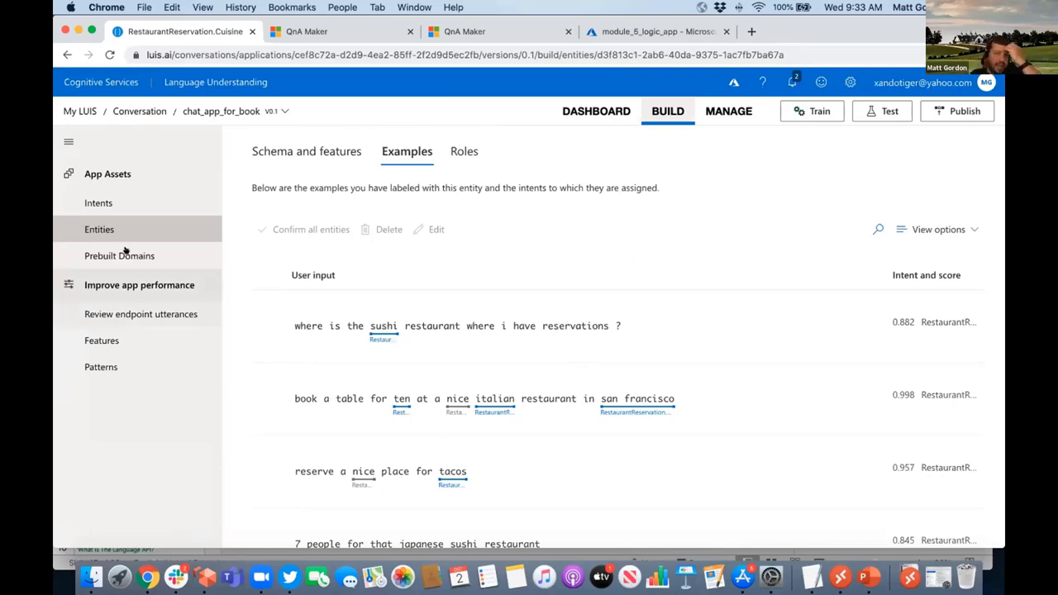
Revisit the app's intents, then browse the catalogue of prebuilt domains and check the available app versions
left_click(113, 202)
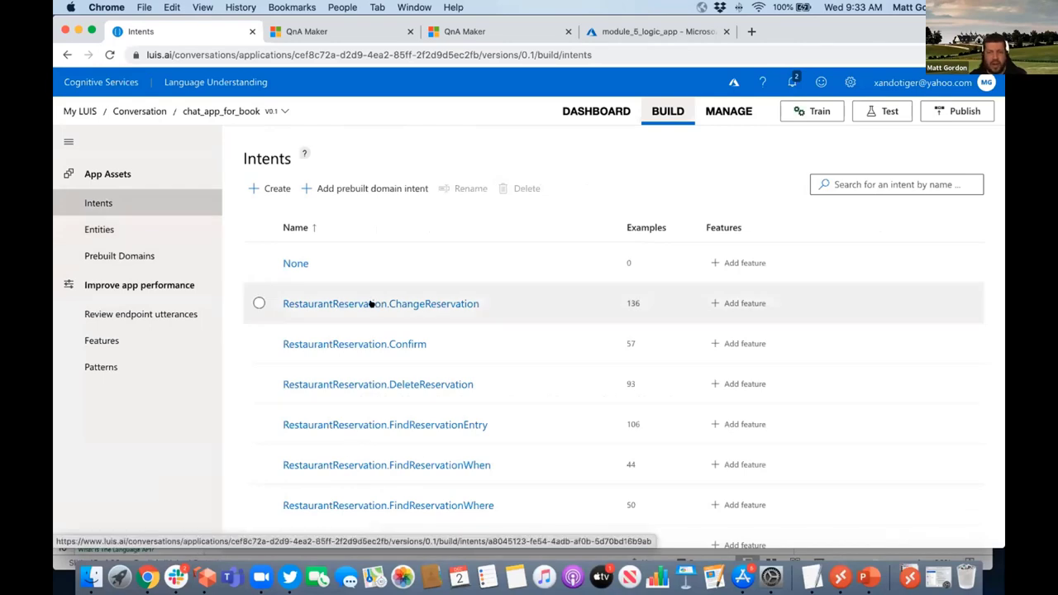
left_click(134, 257)
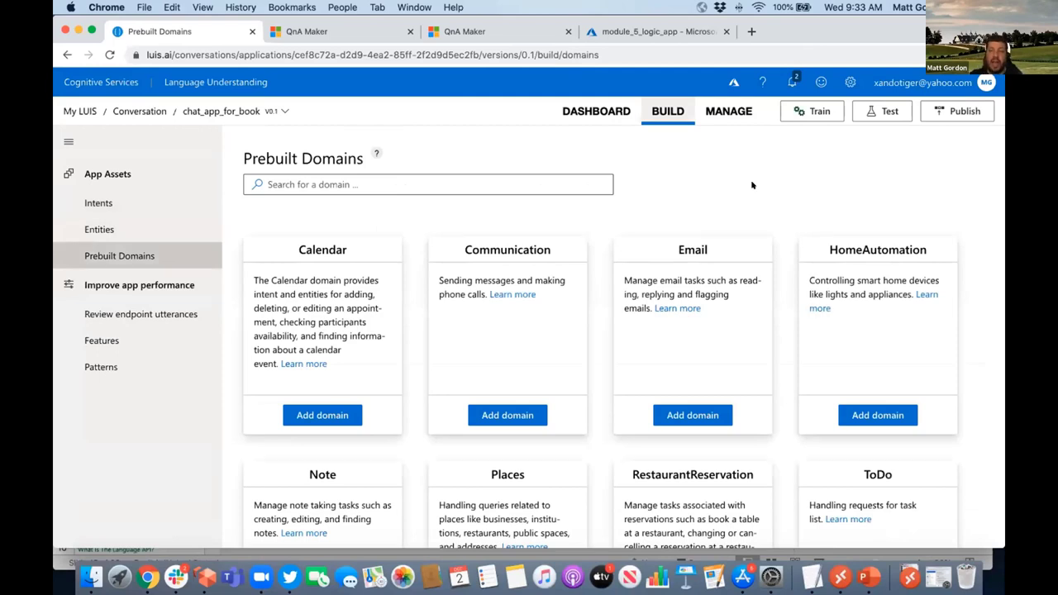
scroll(752, 185, "down", 2)
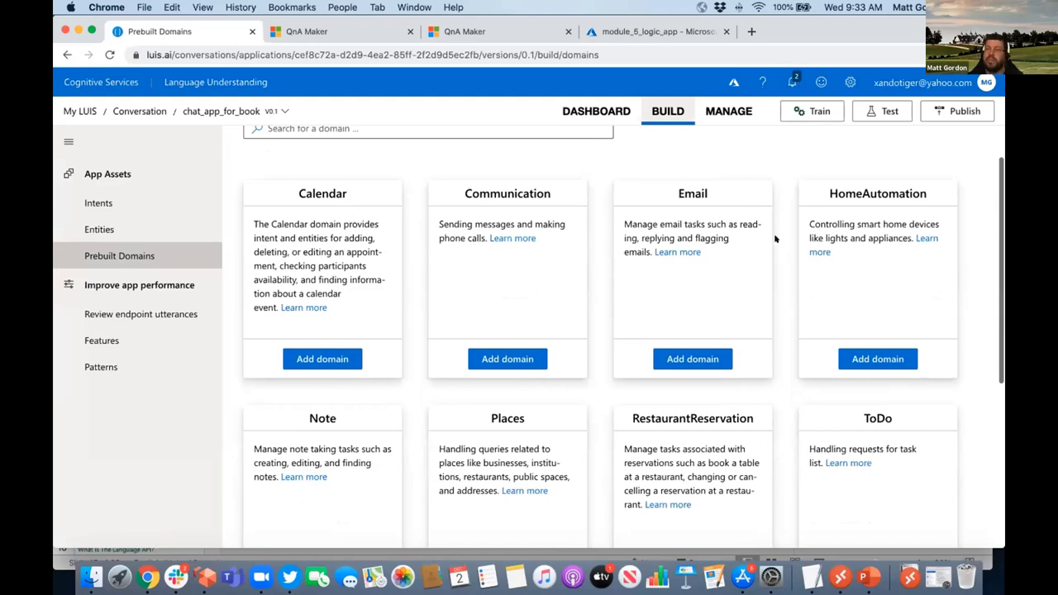
scroll(775, 239, "down", 3)
scroll(775, 239, "up", 1)
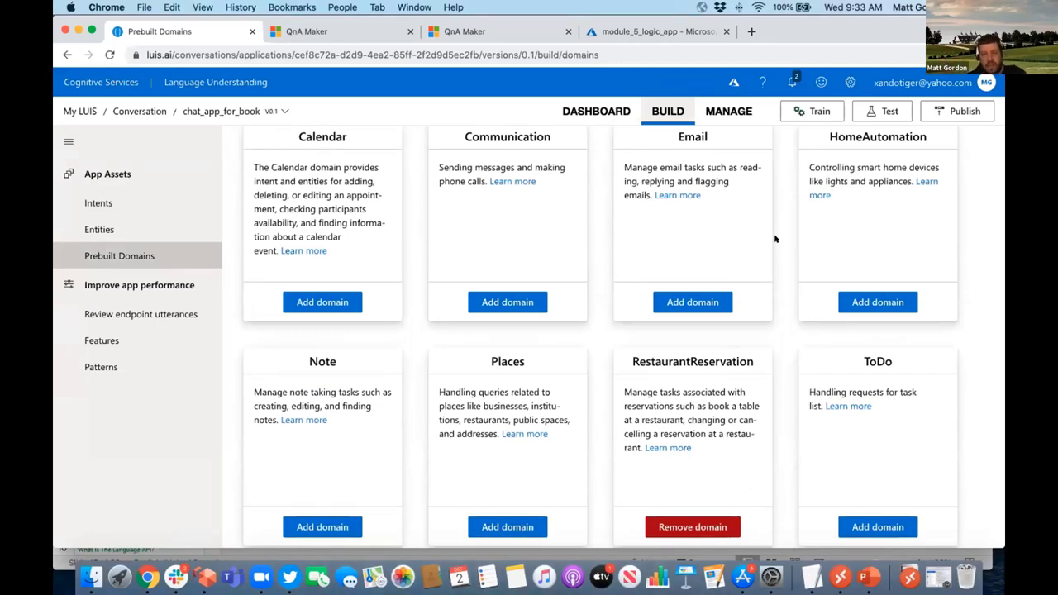
scroll(775, 239, "down", 2)
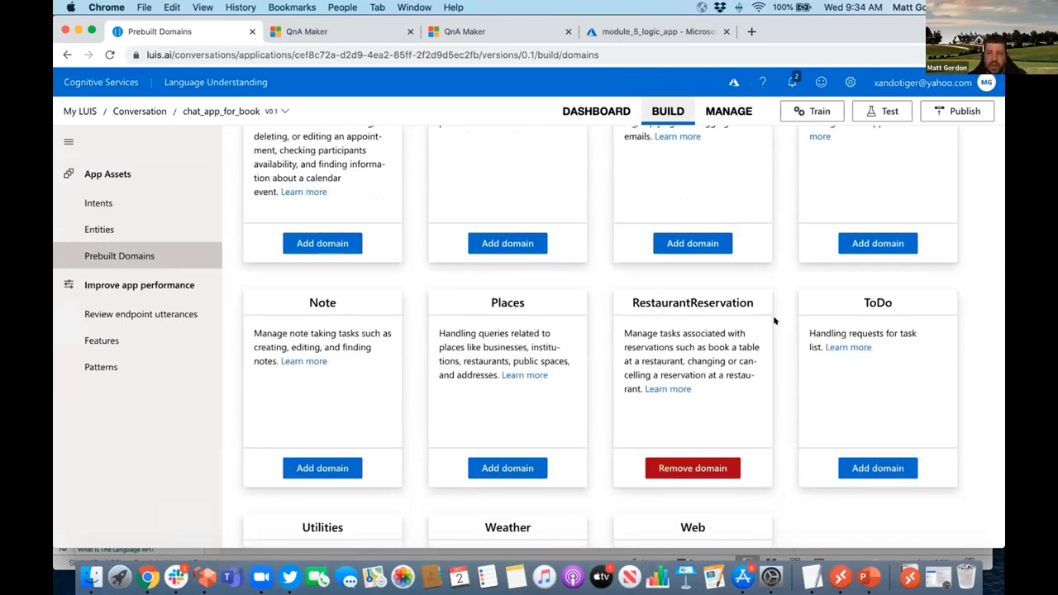
scroll(774, 321, "down", 2)
scroll(774, 320, "down", 1)
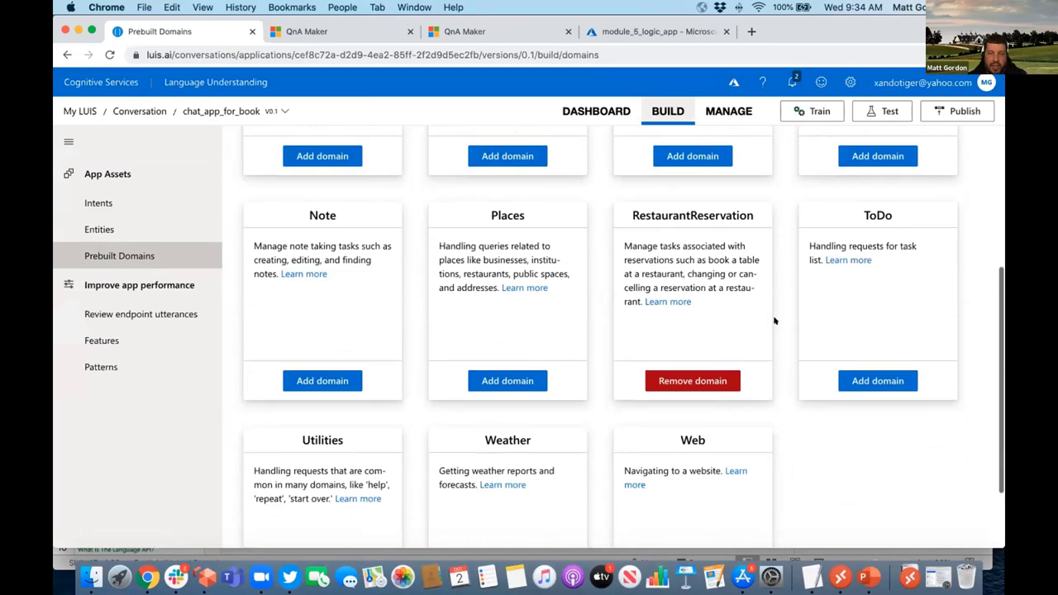
scroll(774, 320, "down", 1)
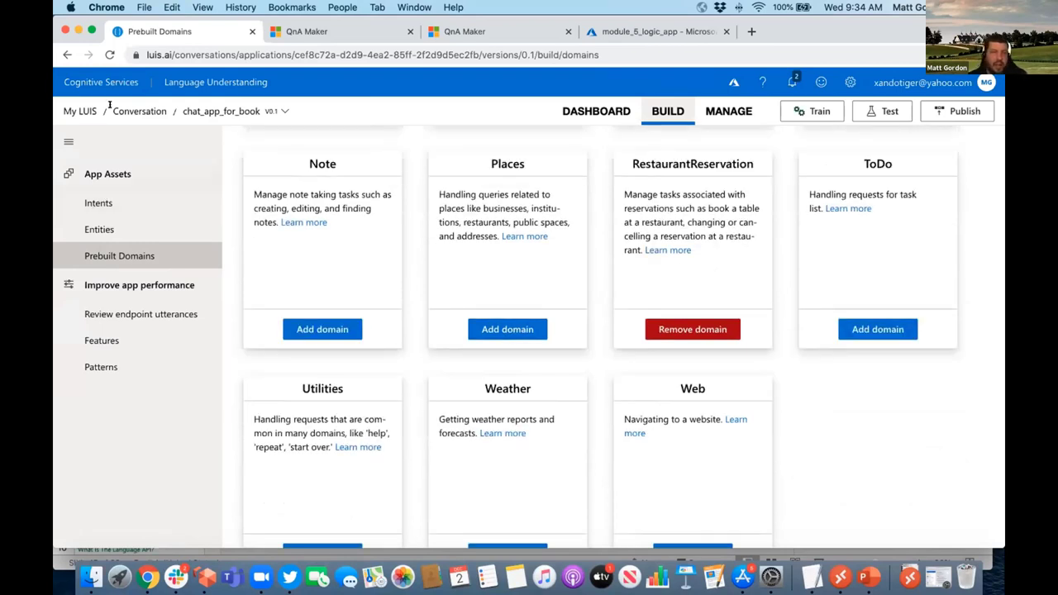
left_click(274, 110)
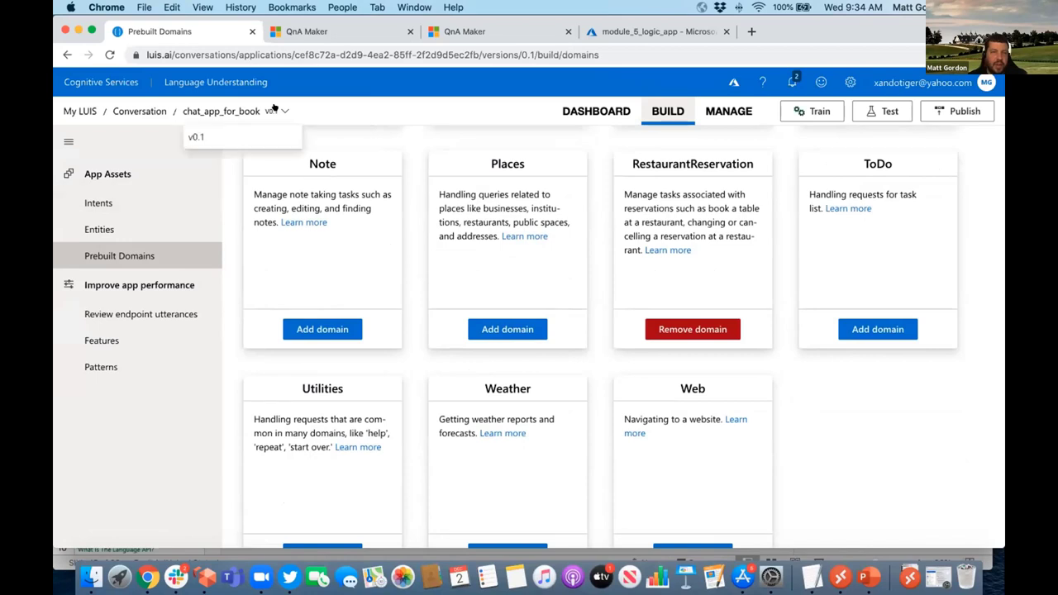
left_click(252, 72)
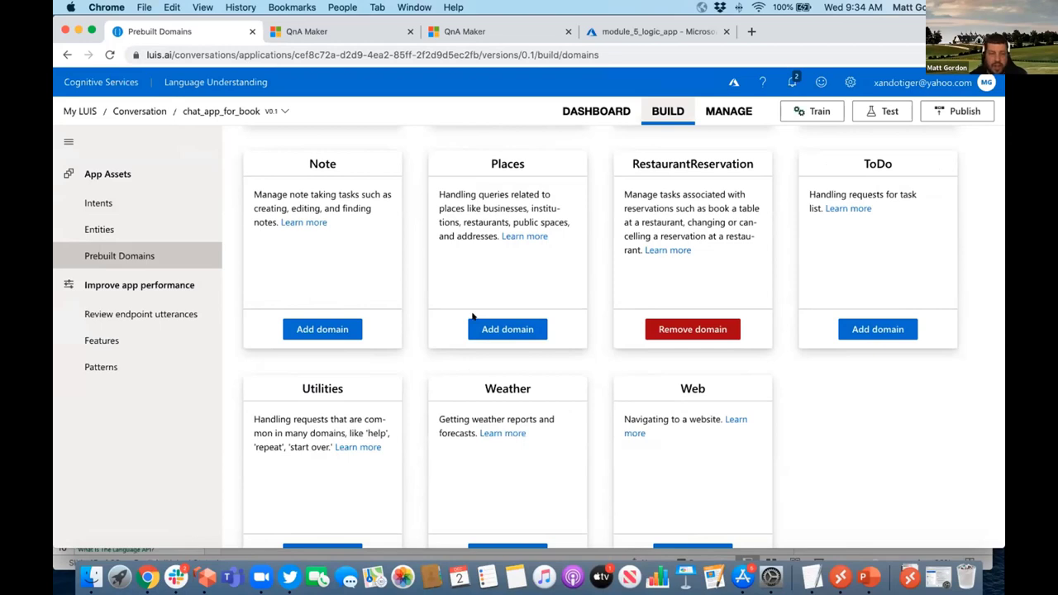
Switch to PowerPoint, start the slide show at the DEMO: LUIS Tour slide and advance to the QnA Maker slide
left_click(871, 576)
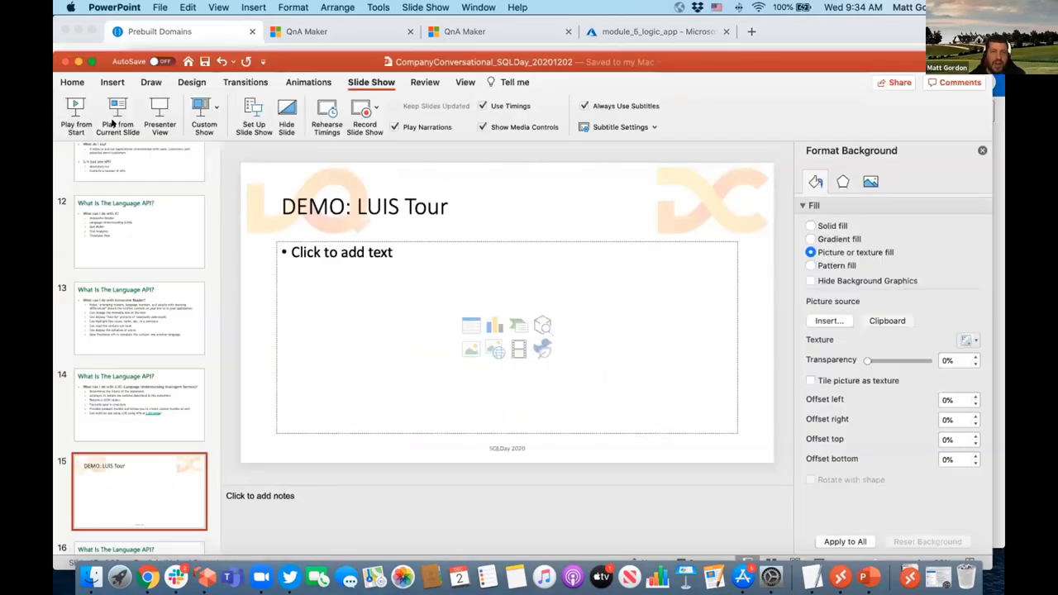
left_click(73, 108)
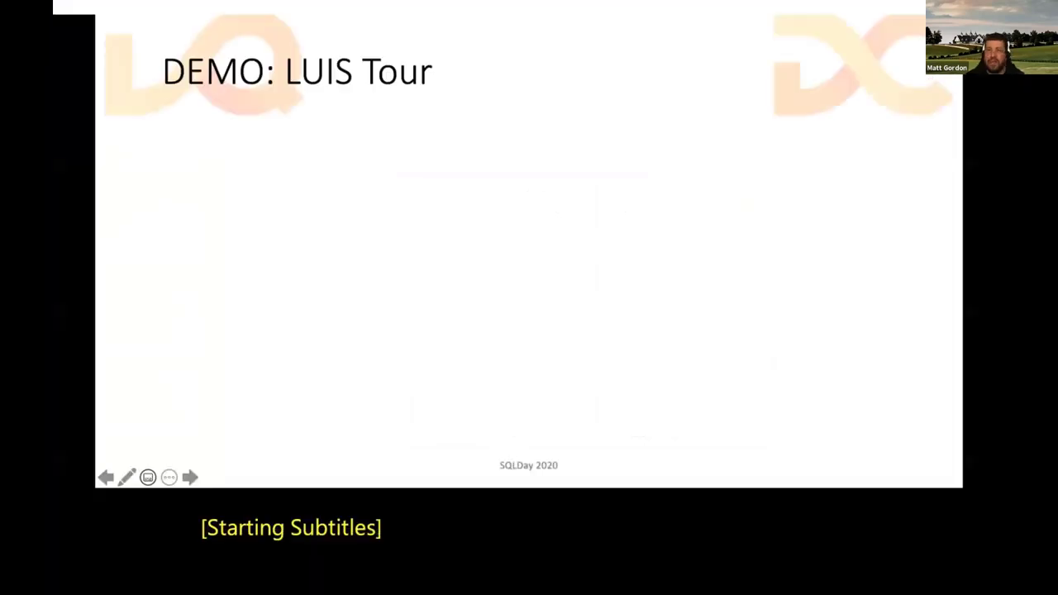
key("Right")
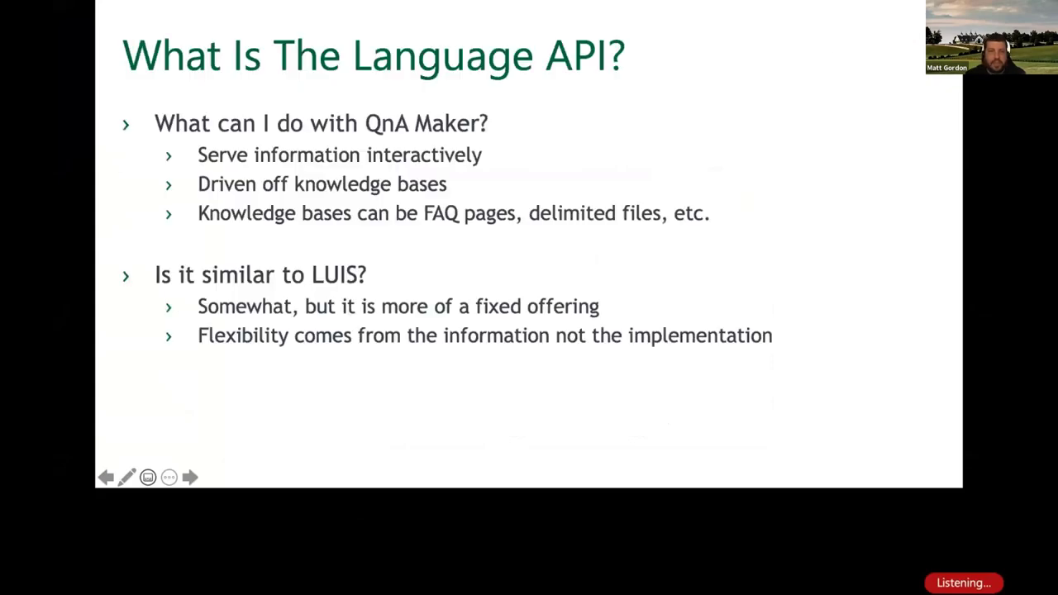
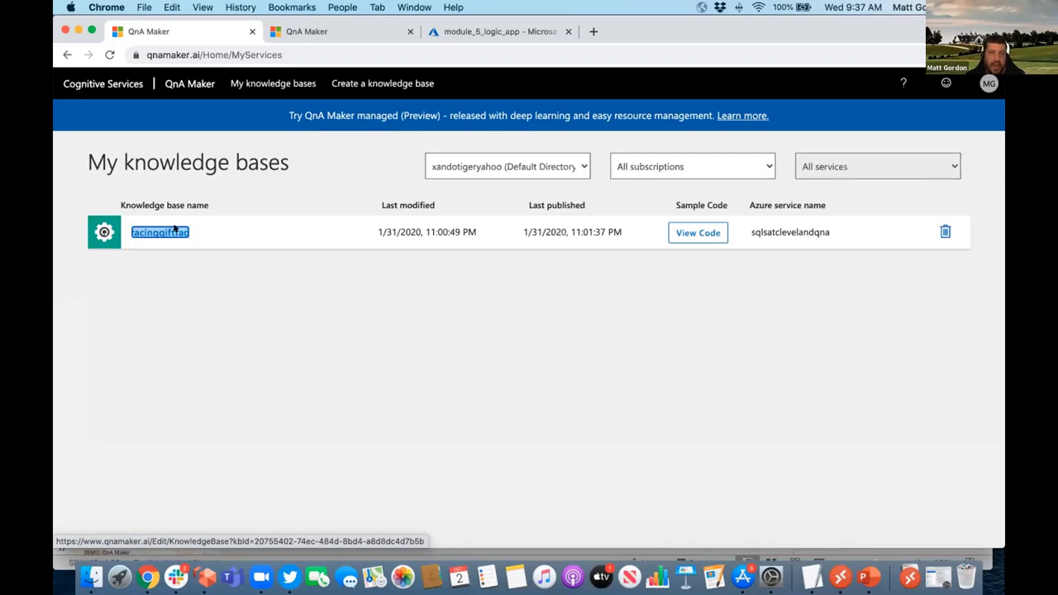
Show the open racinggiftfaq knowledge base and copy the URL of its miamiexoticautoracing.com FAQ source
left_click(319, 30)
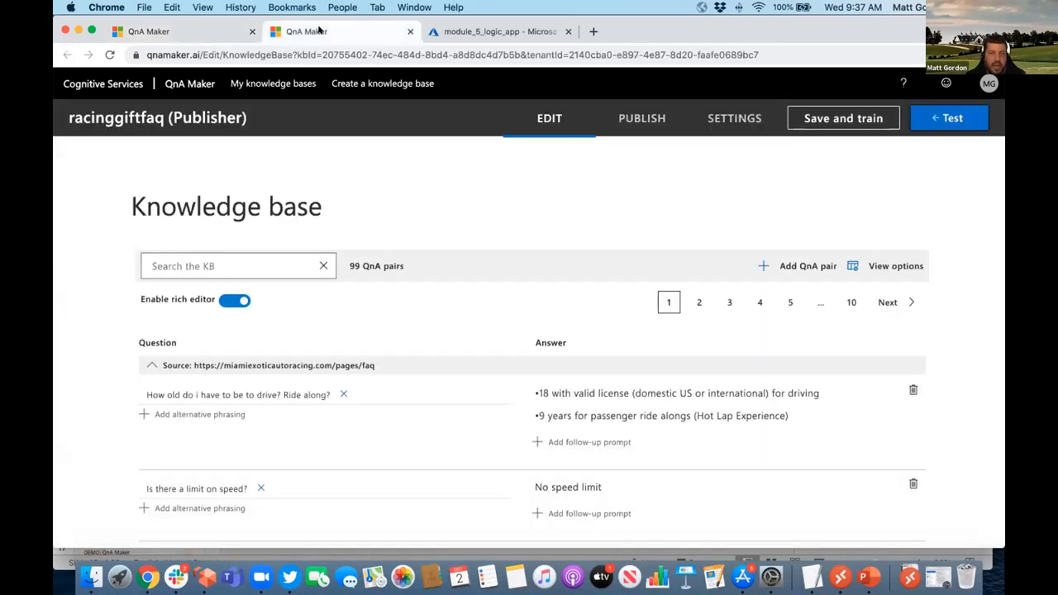
left_click(281, 366)
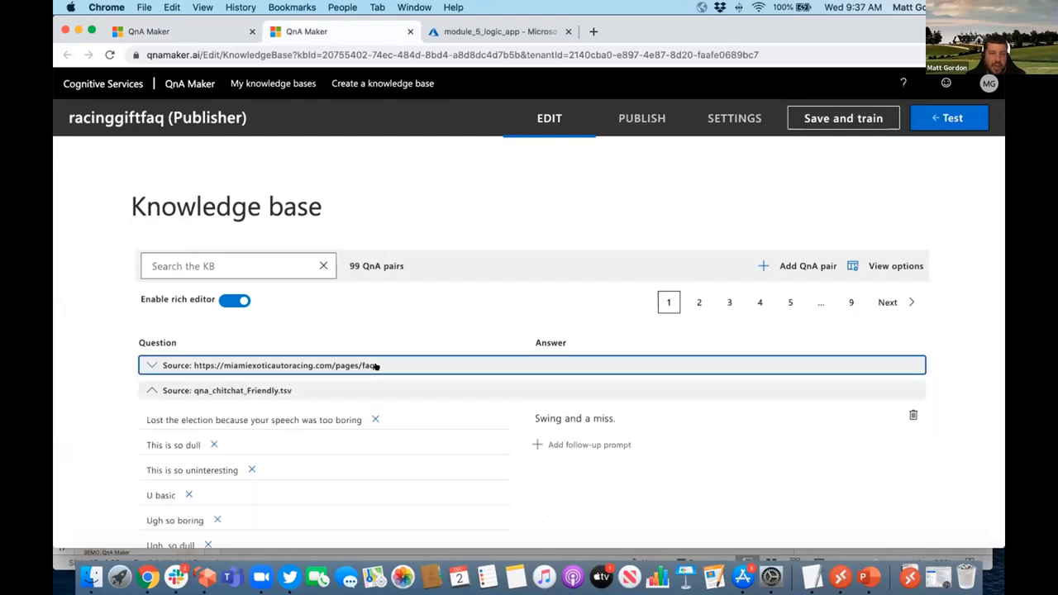
double_click(368, 366)
left_click(195, 365, "shift")
key("super+c")
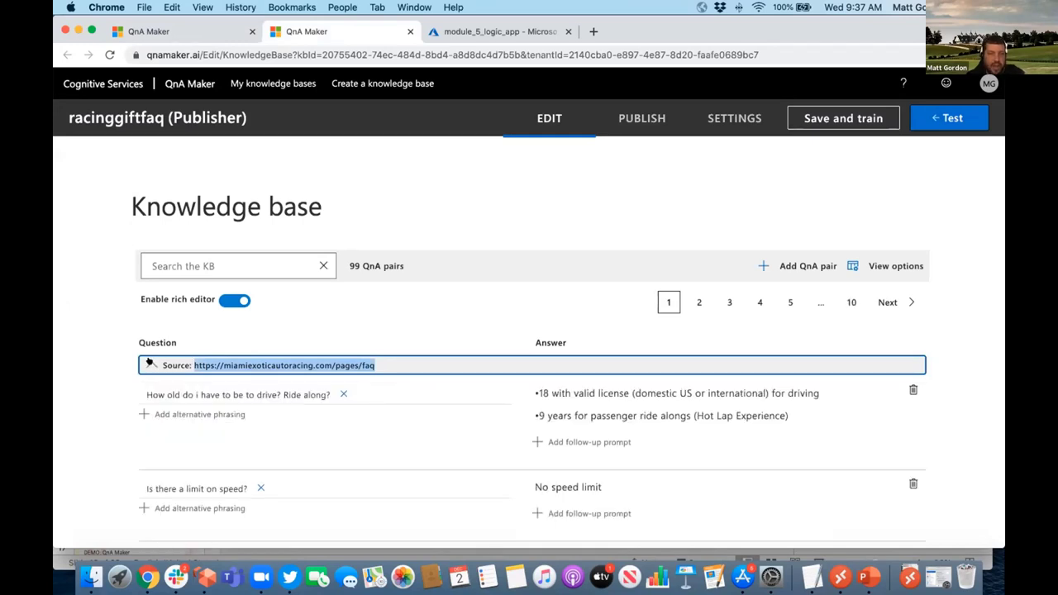
left_click(149, 363)
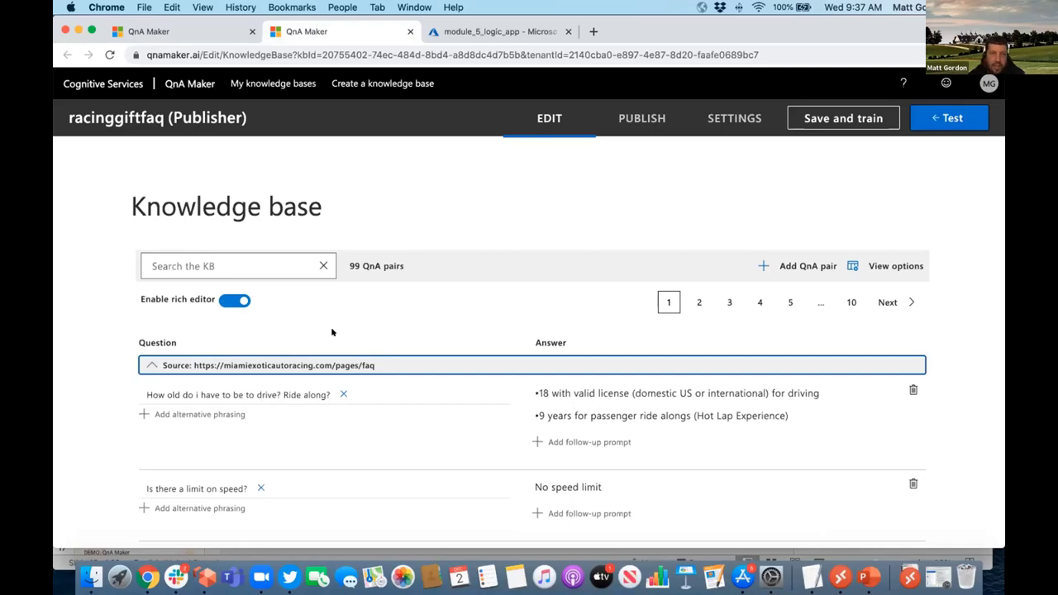
Review the questions on the copied FAQ page in a new browser tab, then return to the racinggiftfaq knowledge base
key("super+t")
key("super+v")
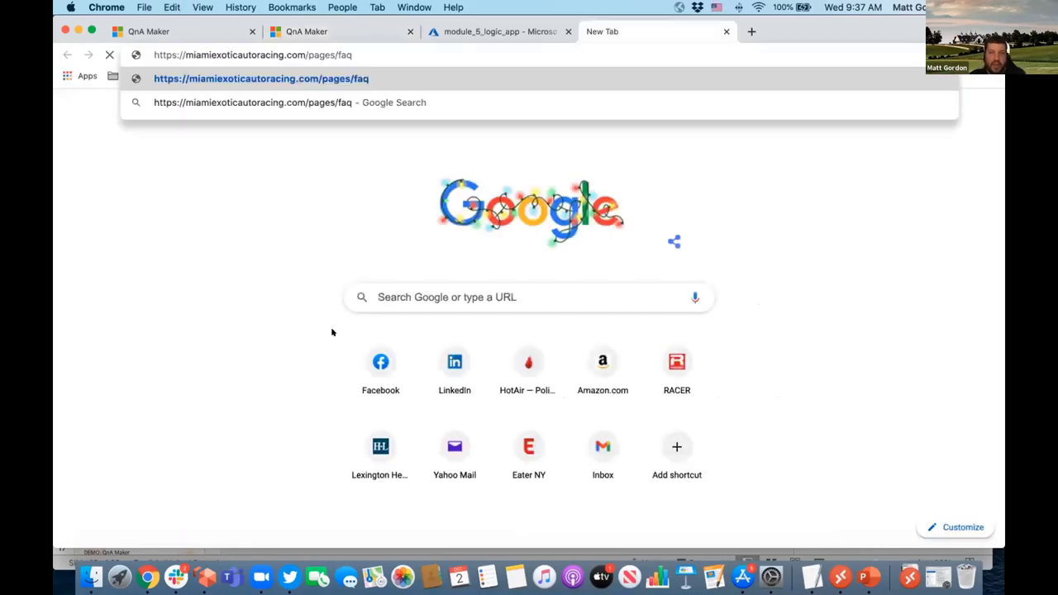
key("Return")
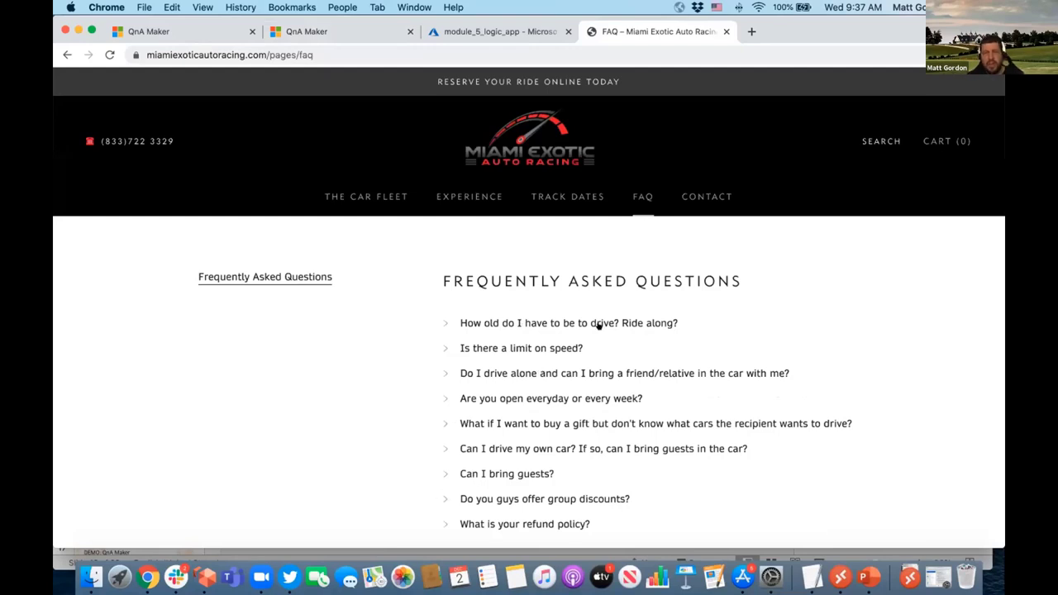
scroll(599, 326, "down", 1)
scroll(599, 326, "down", 3)
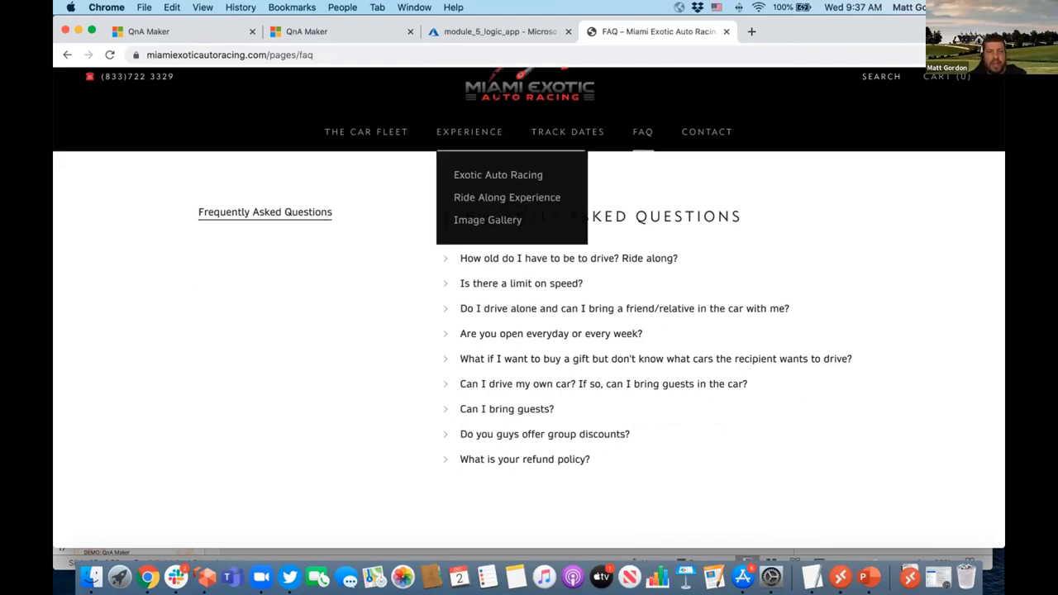
left_click(303, 30)
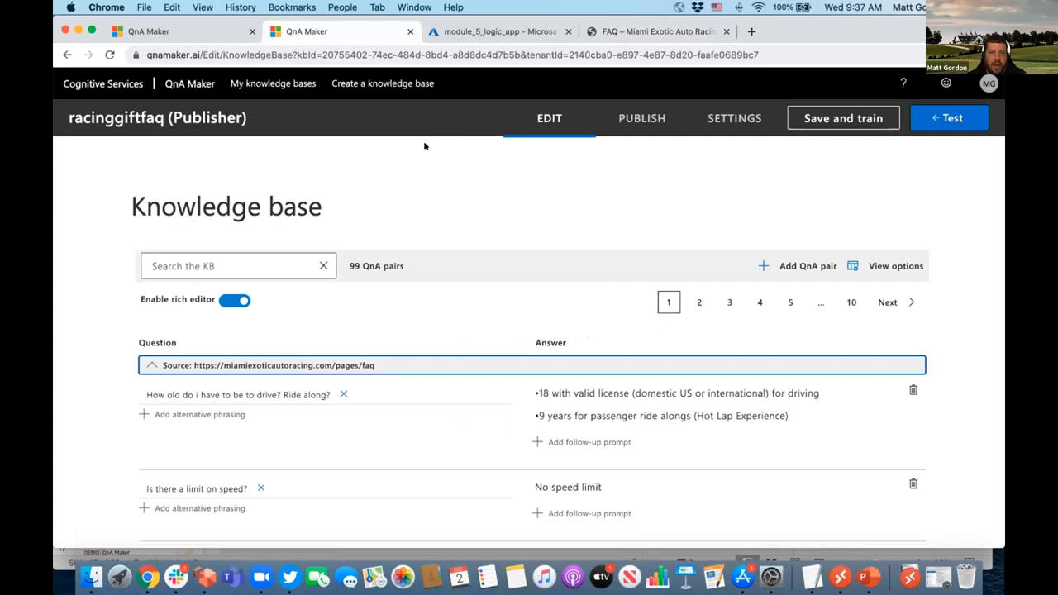
Open the page for creating a knowledge base and review its sections on creating and connecting a QnA service
left_click(197, 30)
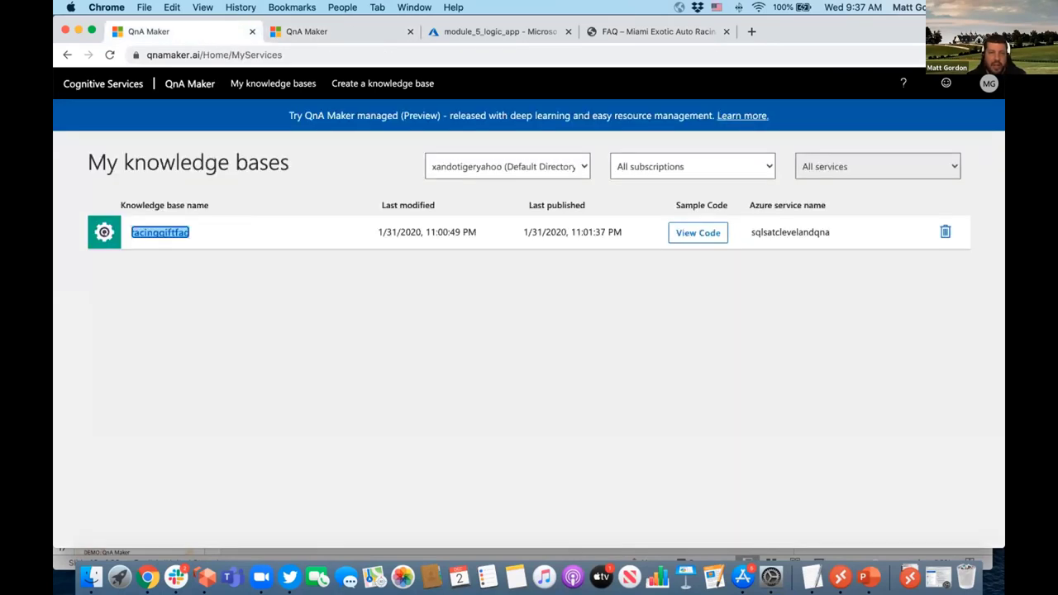
left_click(372, 83)
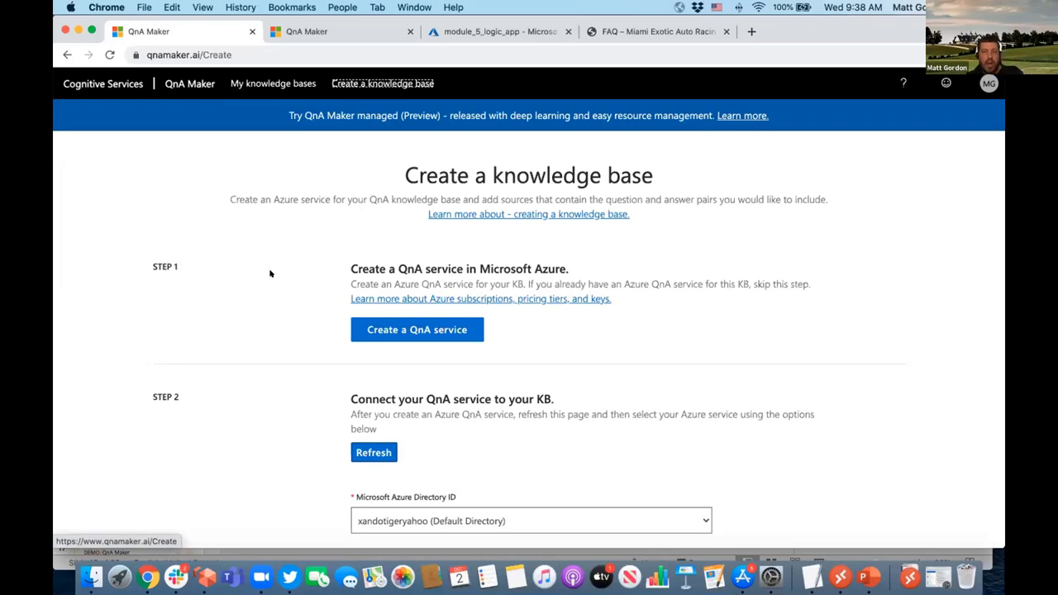
scroll(269, 273, "down", 1)
scroll(269, 273, "down", 2)
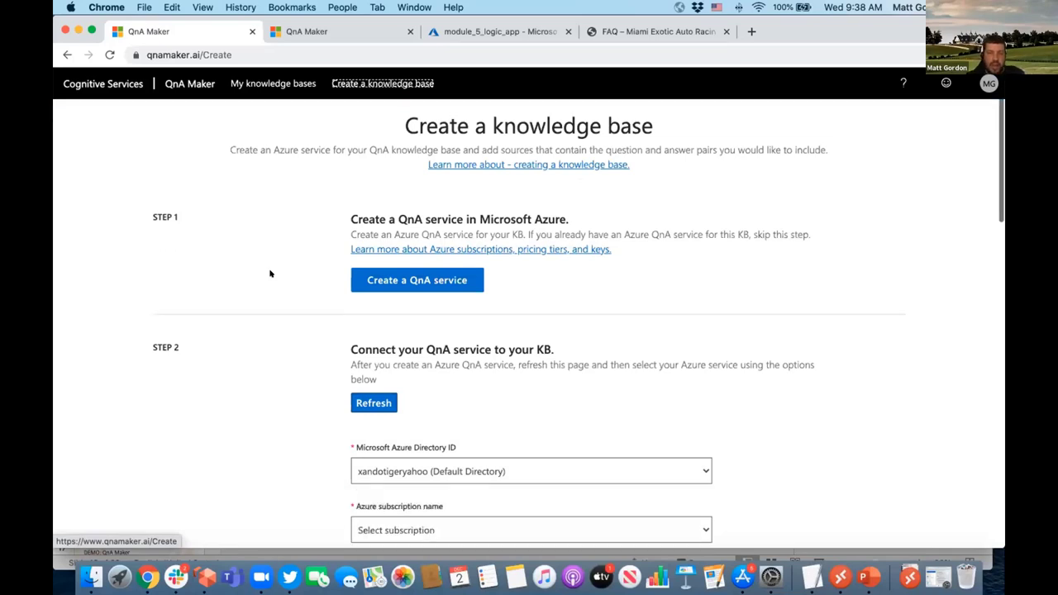
scroll(269, 274, "down", 1)
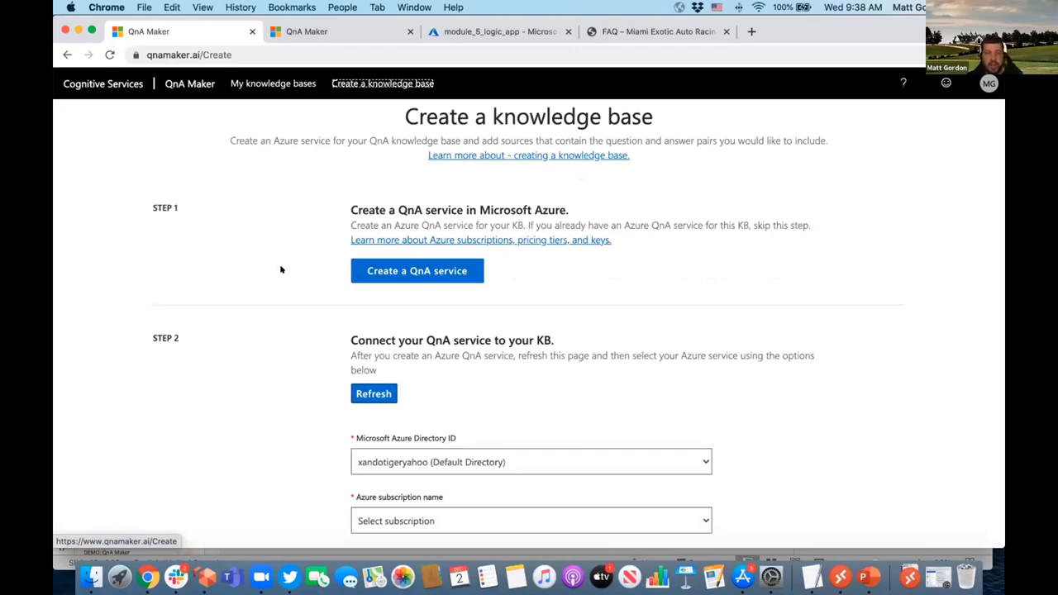
scroll(281, 270, "down", 1)
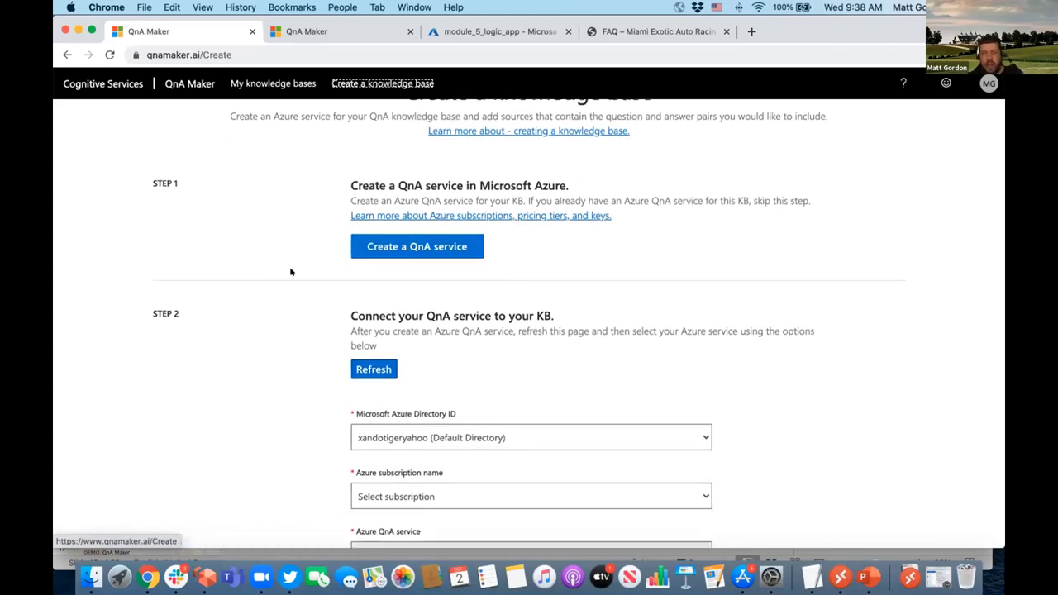
scroll(290, 272, "down", 2)
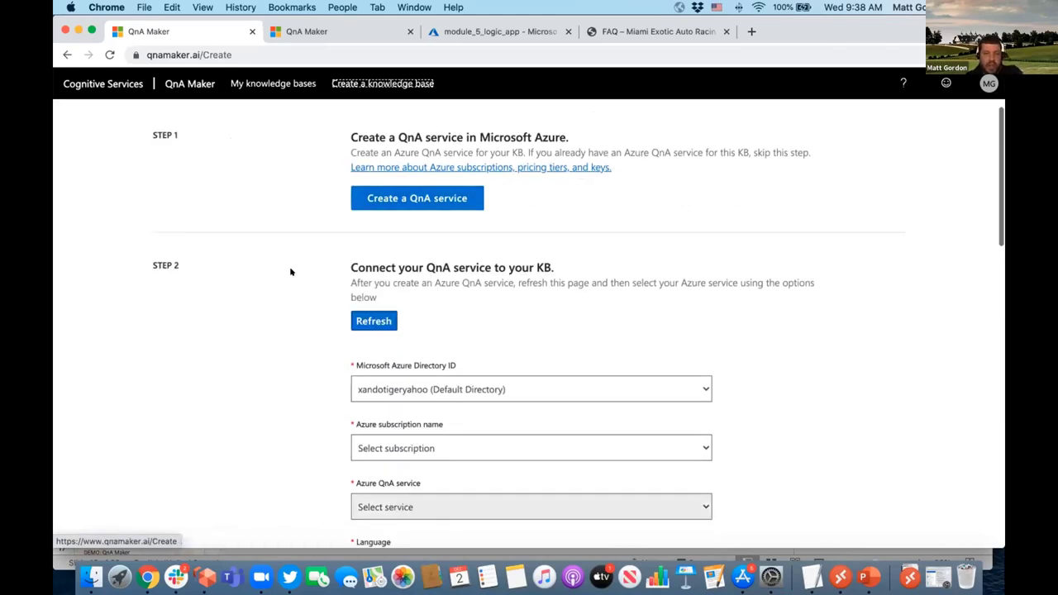
scroll(290, 272, "down", 2)
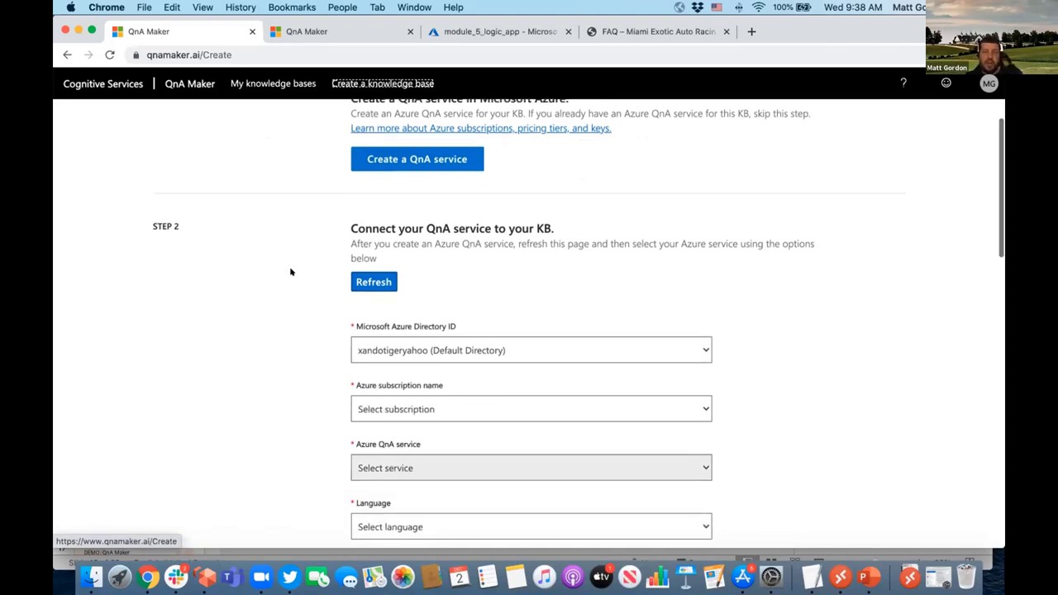
scroll(290, 272, "down", 1)
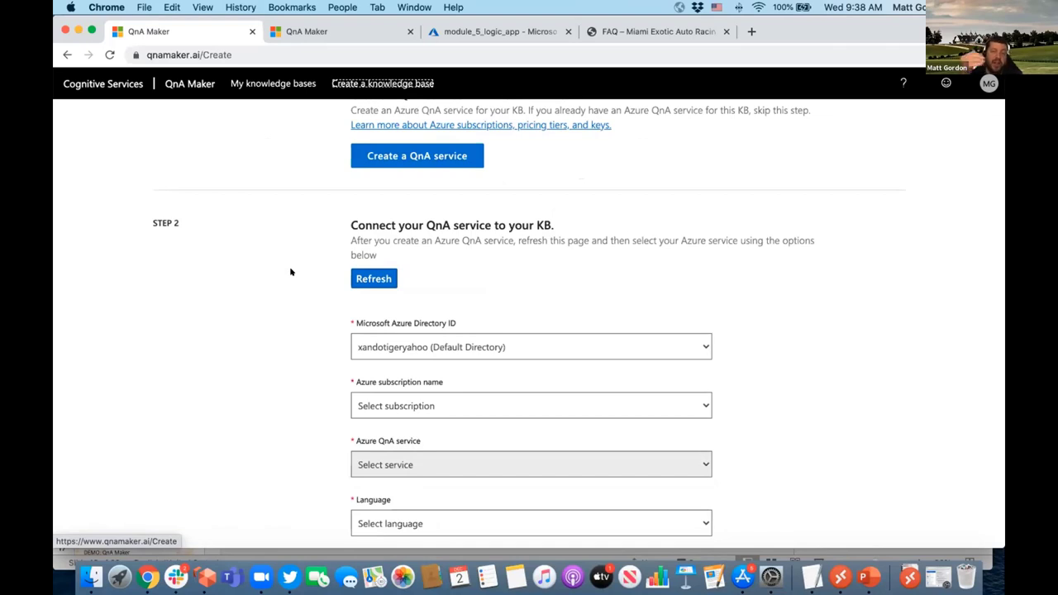
scroll(293, 273, "down", 3)
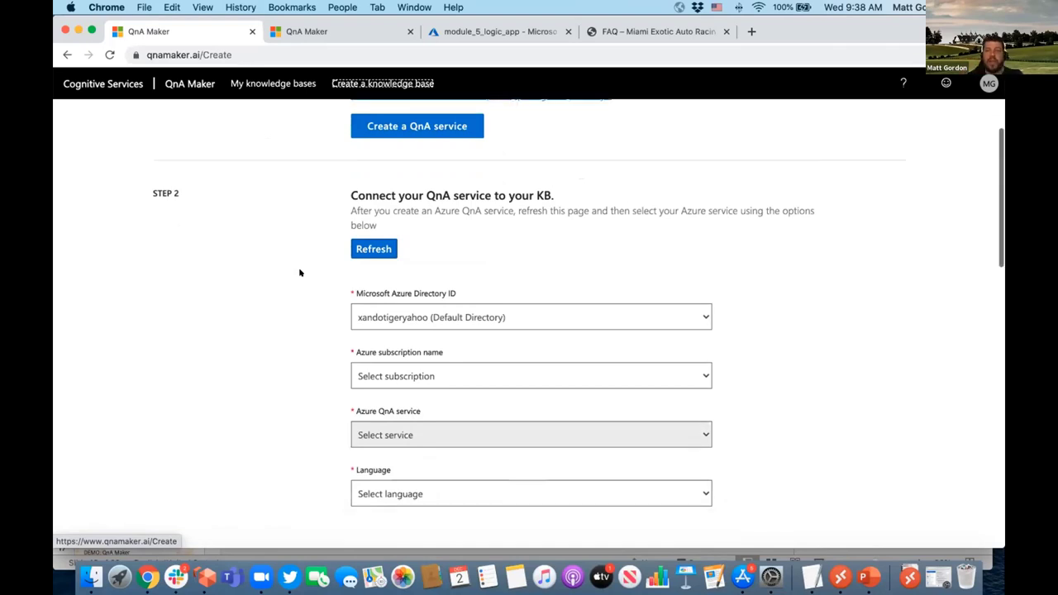
scroll(462, 290, "down", 3)
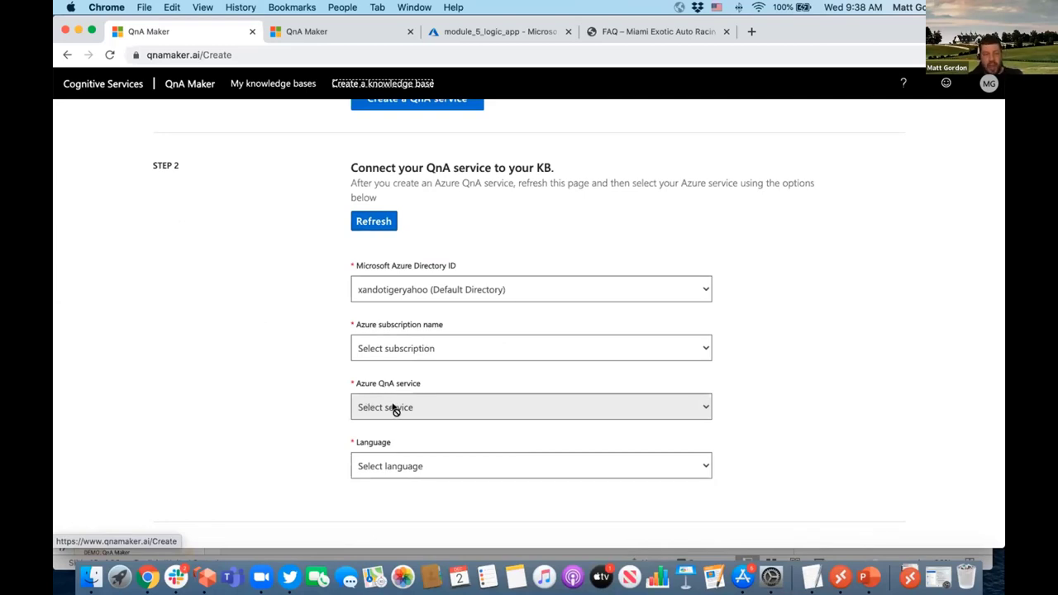
scroll(401, 400, "down", 2)
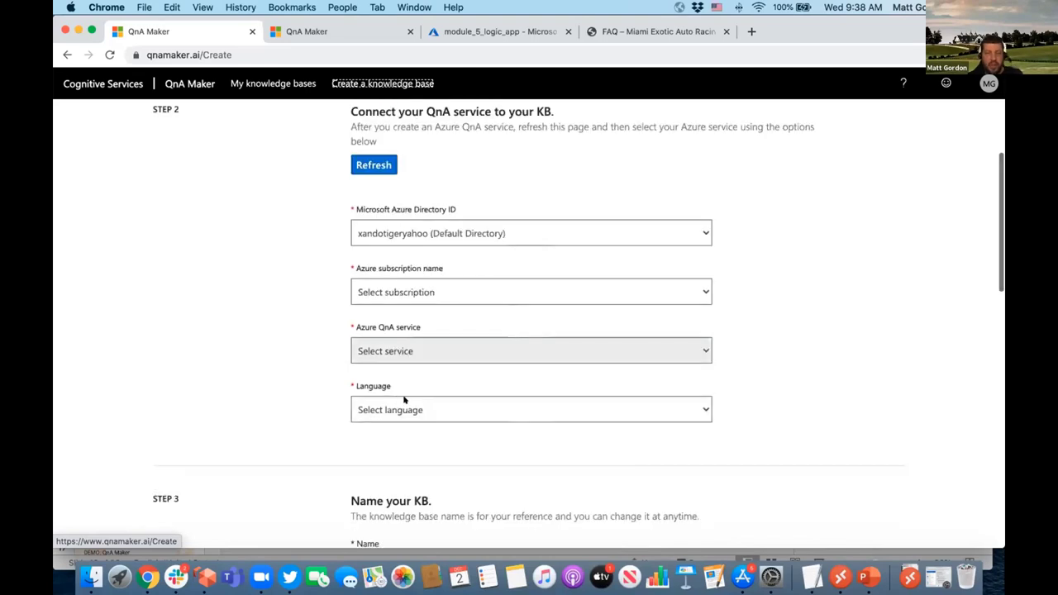
Review the languages available for the new knowledge base, then close the list without choosing one
left_click(405, 401)
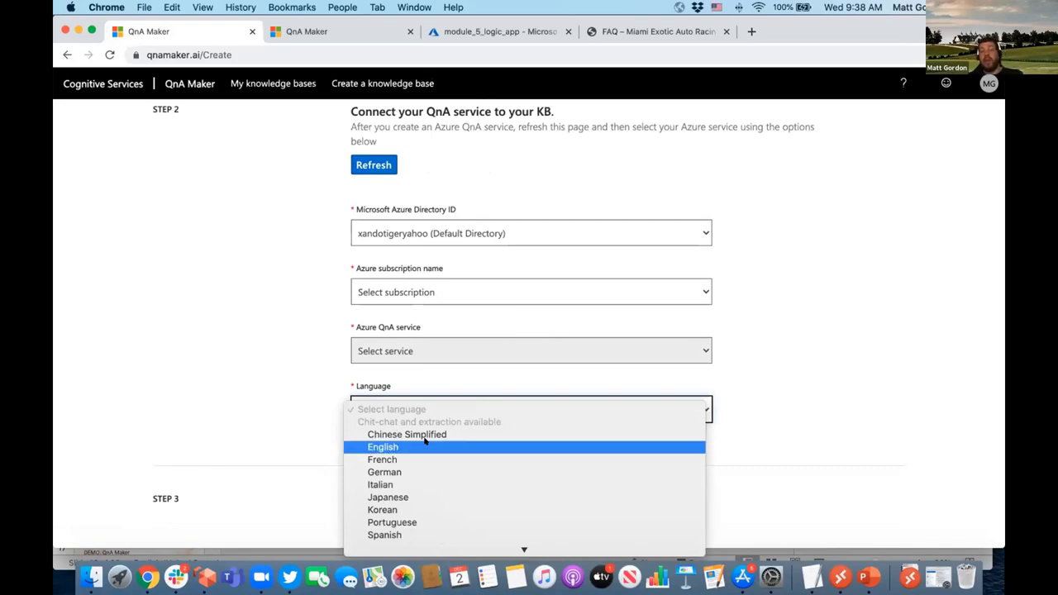
scroll(425, 441, "down", 2)
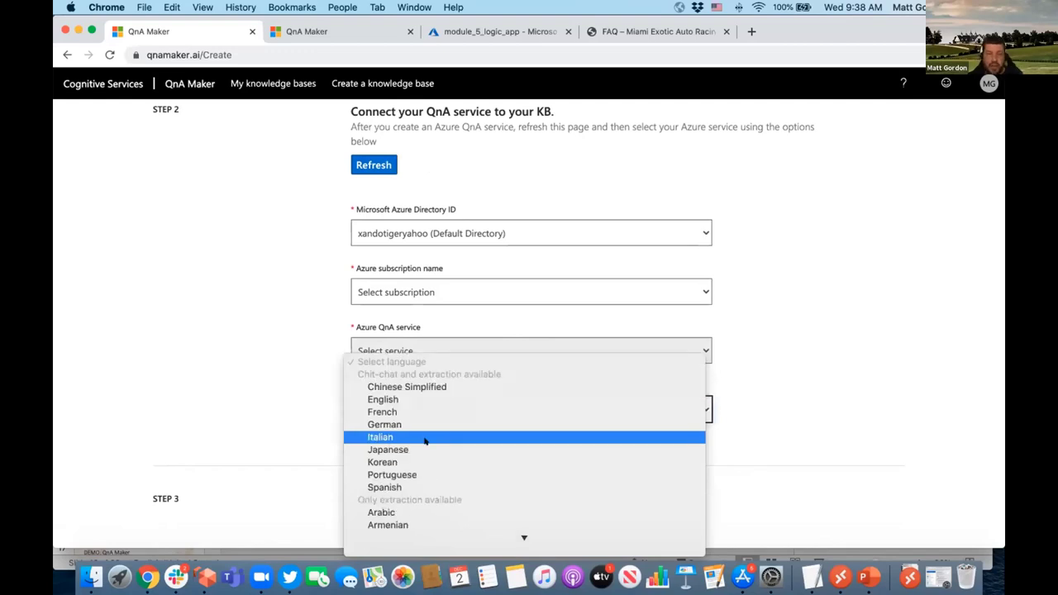
scroll(425, 441, "down", 2)
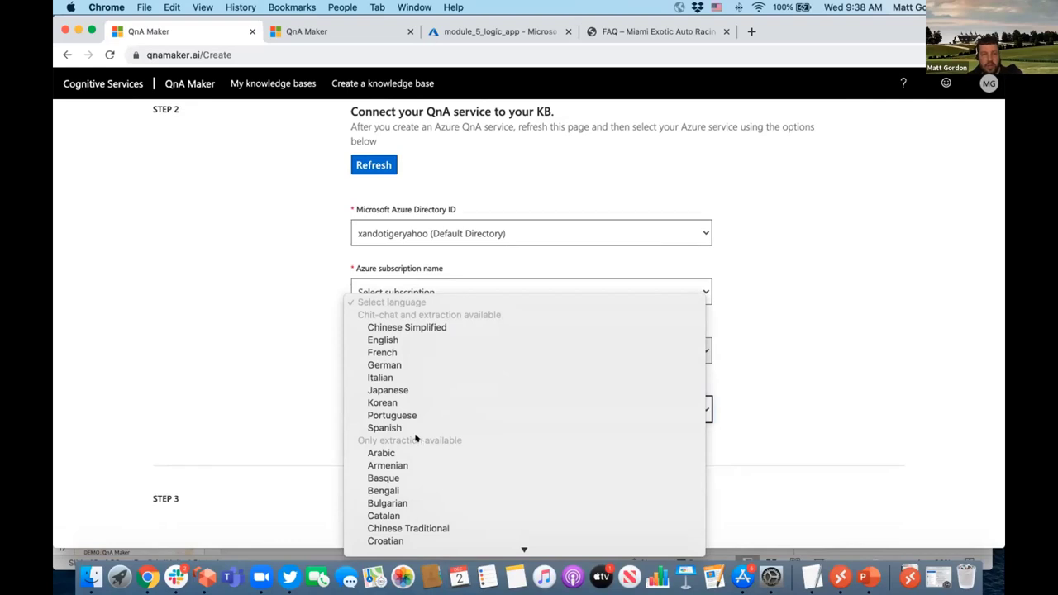
left_click(174, 347)
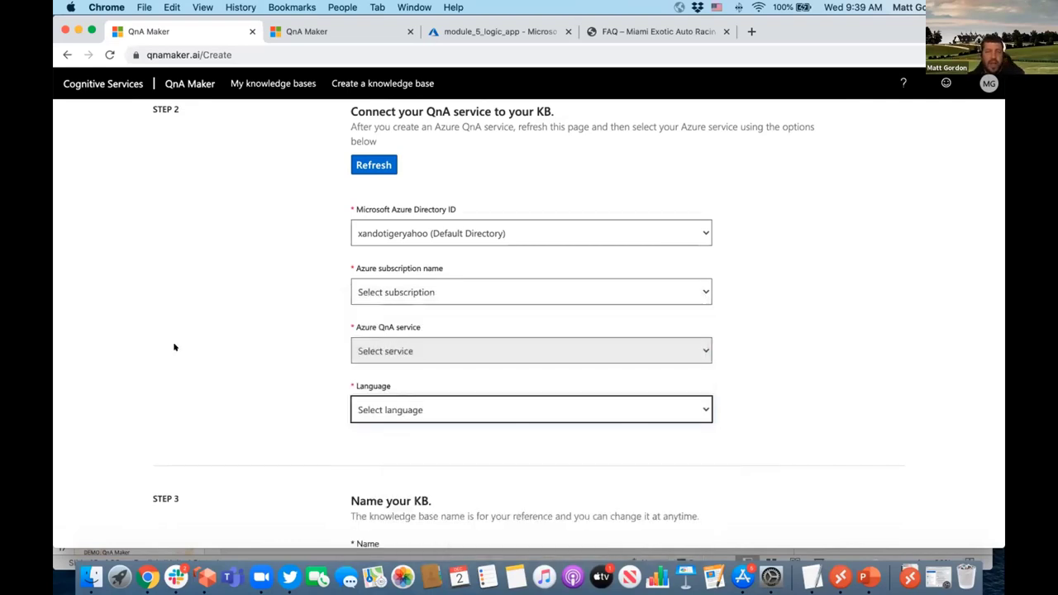
Review the sections for naming the knowledge base and populating it from URLs or files
scroll(190, 347, "down", 5)
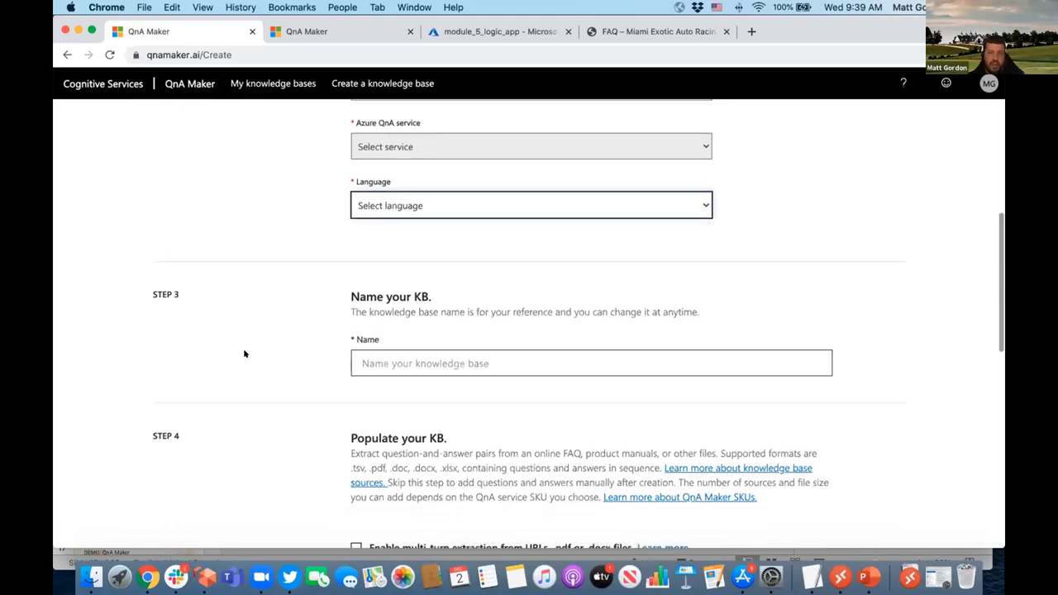
scroll(203, 347, "down", 1)
scroll(245, 350, "down", 2)
scroll(245, 348, "down", 2)
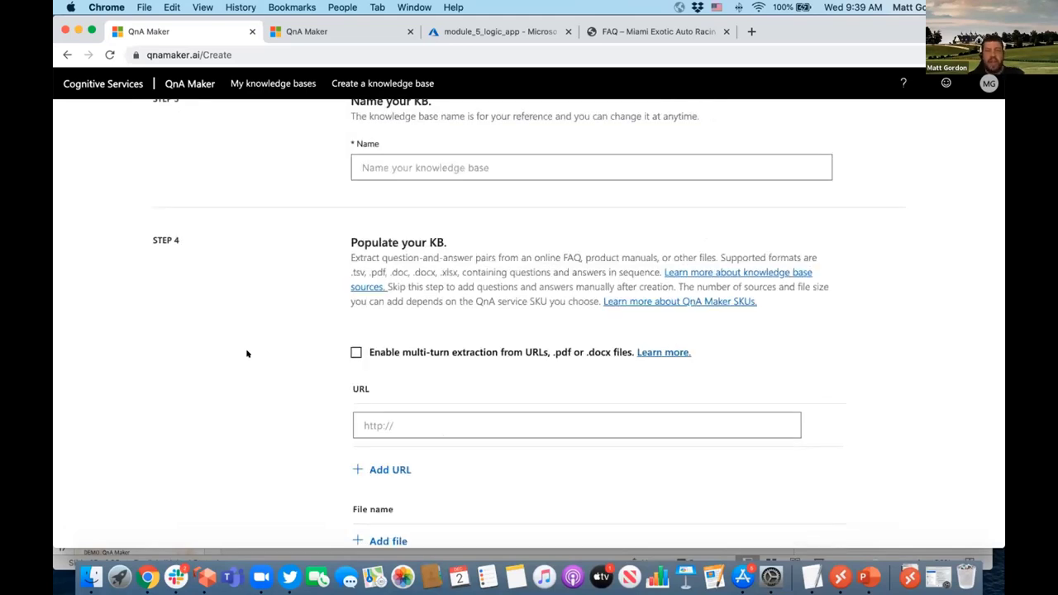
scroll(246, 353, "down", 1)
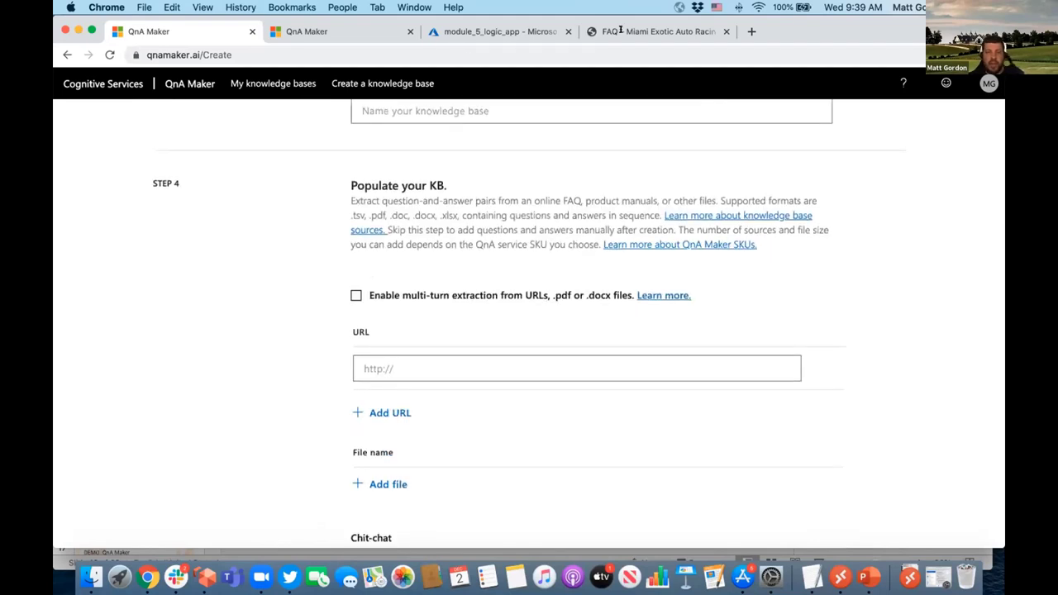
Select the address of the Miami Exotic Auto Racing FAQ page, then return to the source URL field of the knowledge base form
left_click(653, 31)
left_click(300, 54)
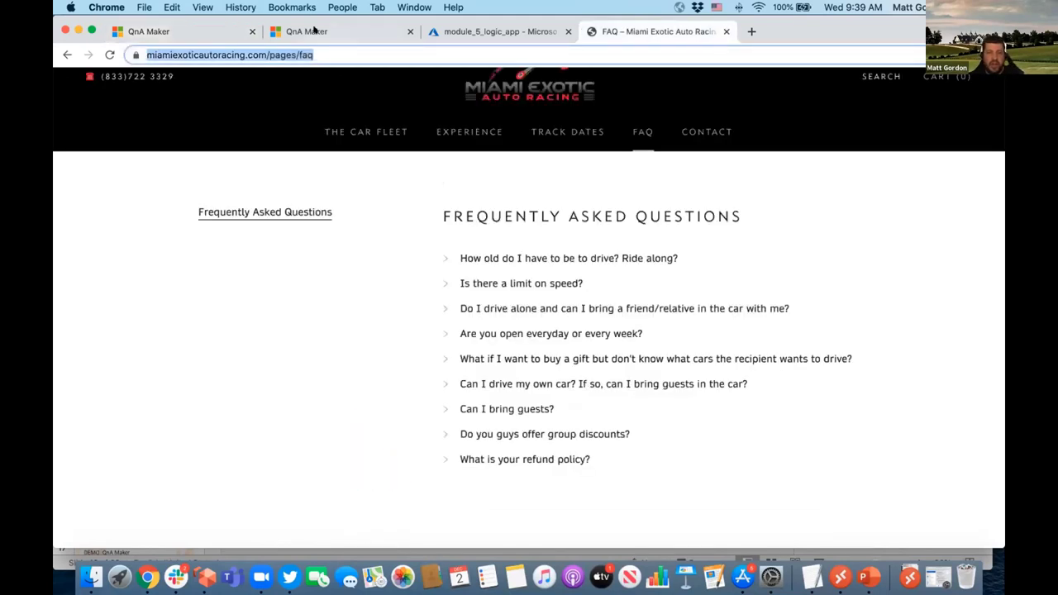
left_click(314, 31)
left_click(191, 31)
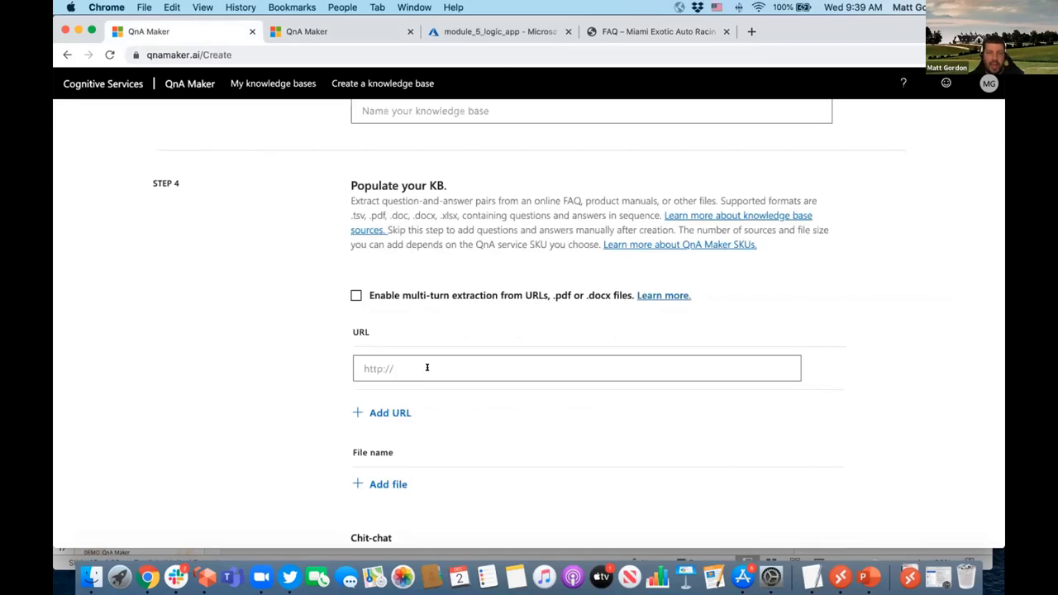
left_click(427, 367)
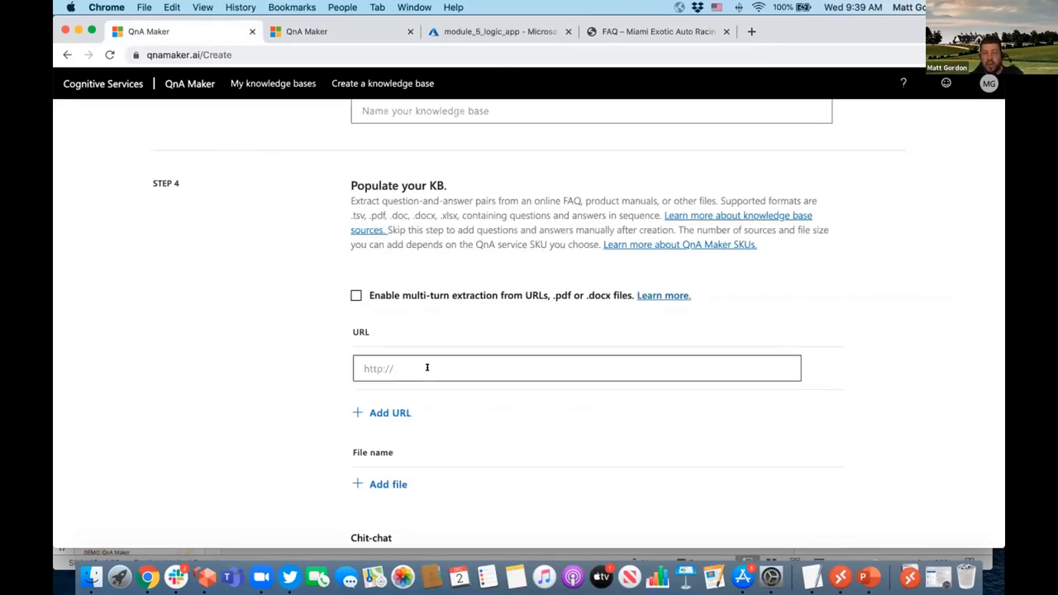
Review the file source option, the chit-chat personalities and the final Create your KB section
scroll(314, 375, "down", 2)
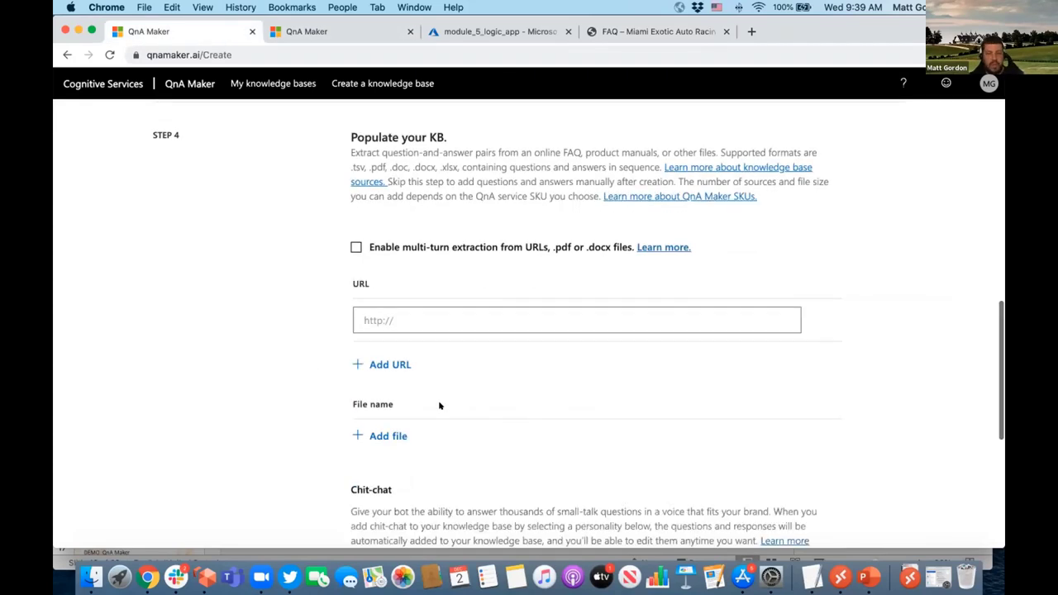
scroll(175, 368, "down", 6)
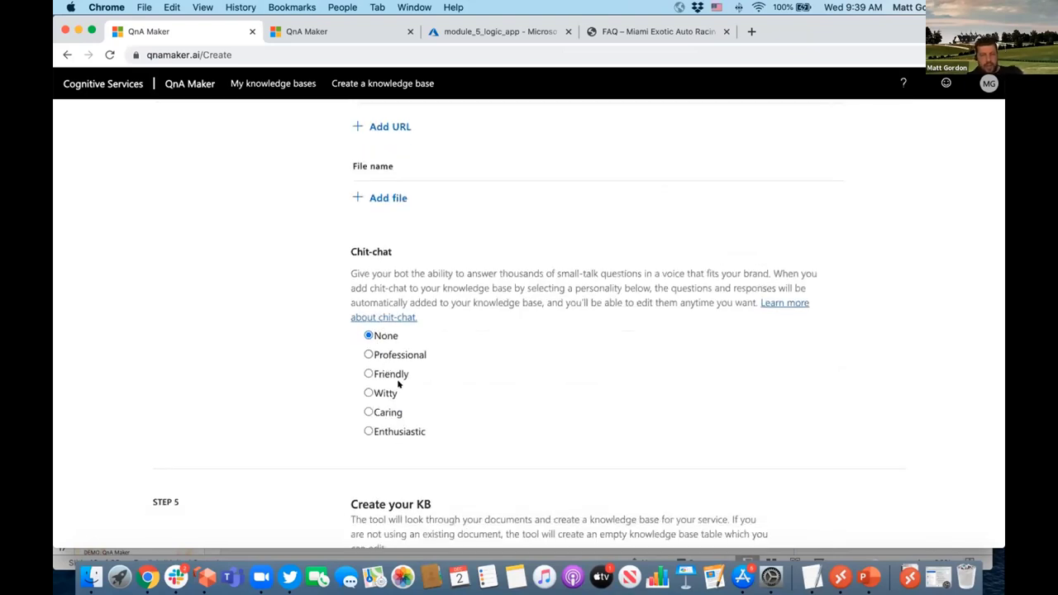
scroll(467, 471, "down", 3)
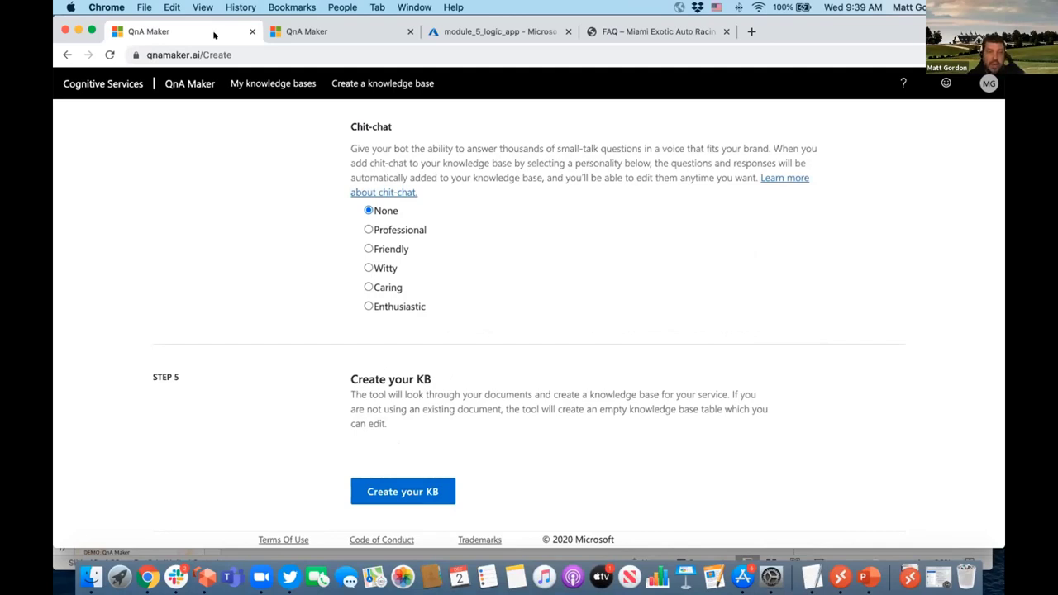
Open portal.azure.com in a new browser tab
key("super+t")
type("portal.azure.com")
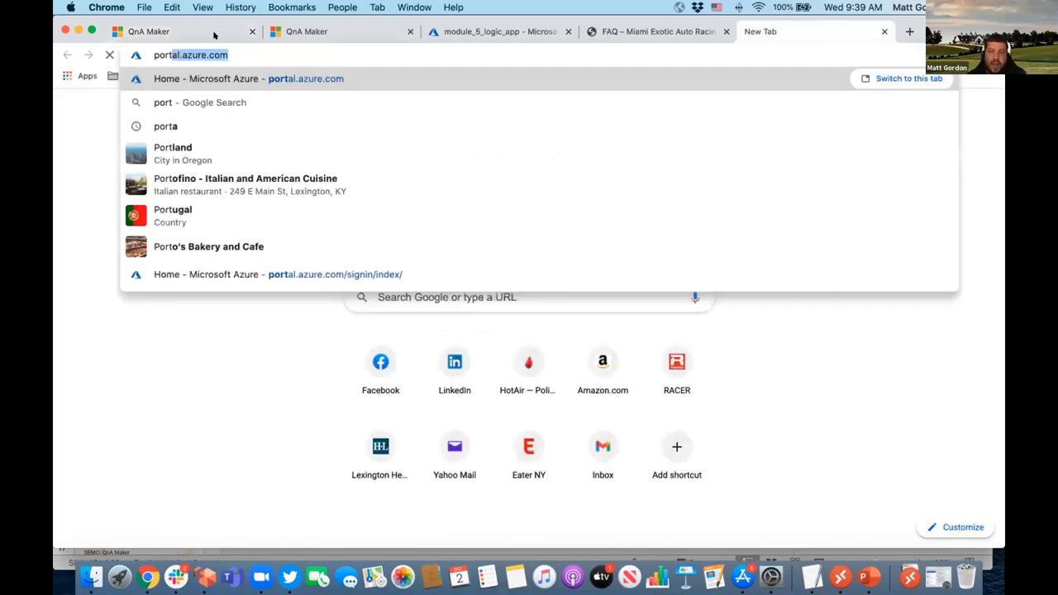
key("Return")
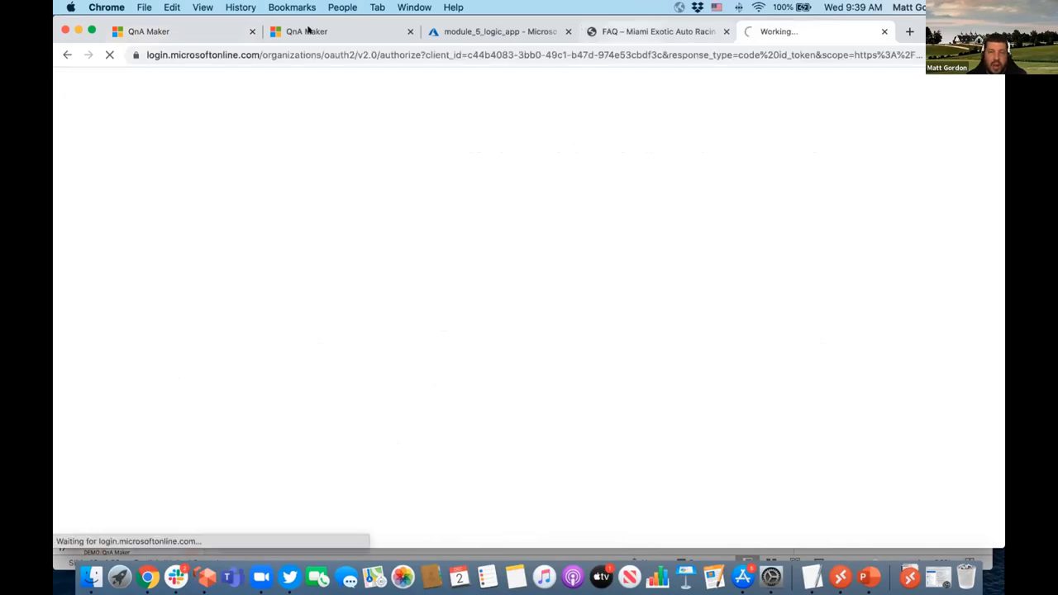
Return to the racinggiftfaq knowledge base and examine the question and answer pairs extracted from the FAQ page, including the age and speed limit questions
key("super+2")
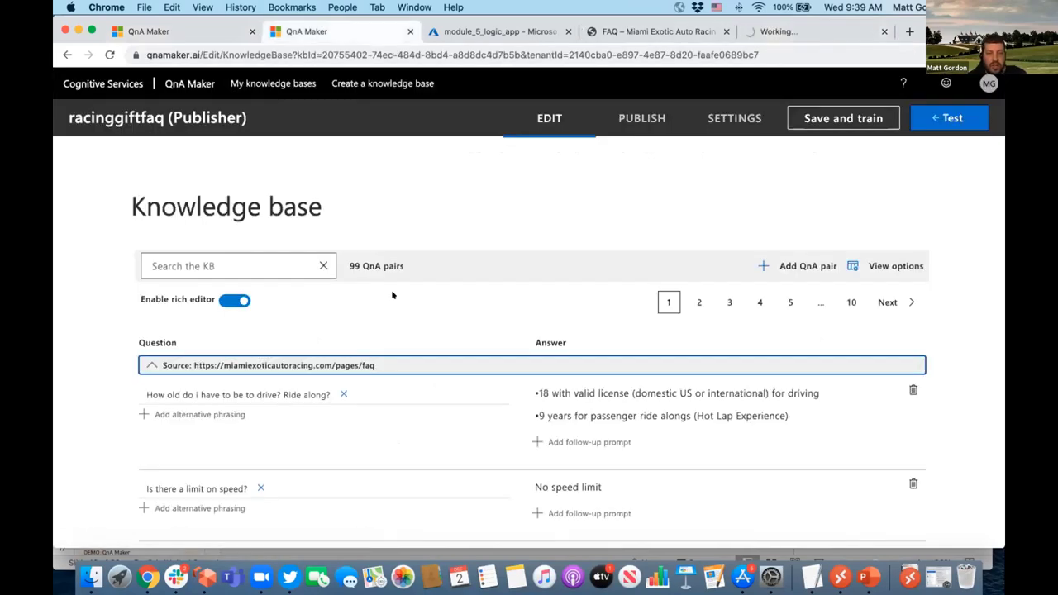
scroll(423, 294, "down", 1)
scroll(424, 295, "down", 3)
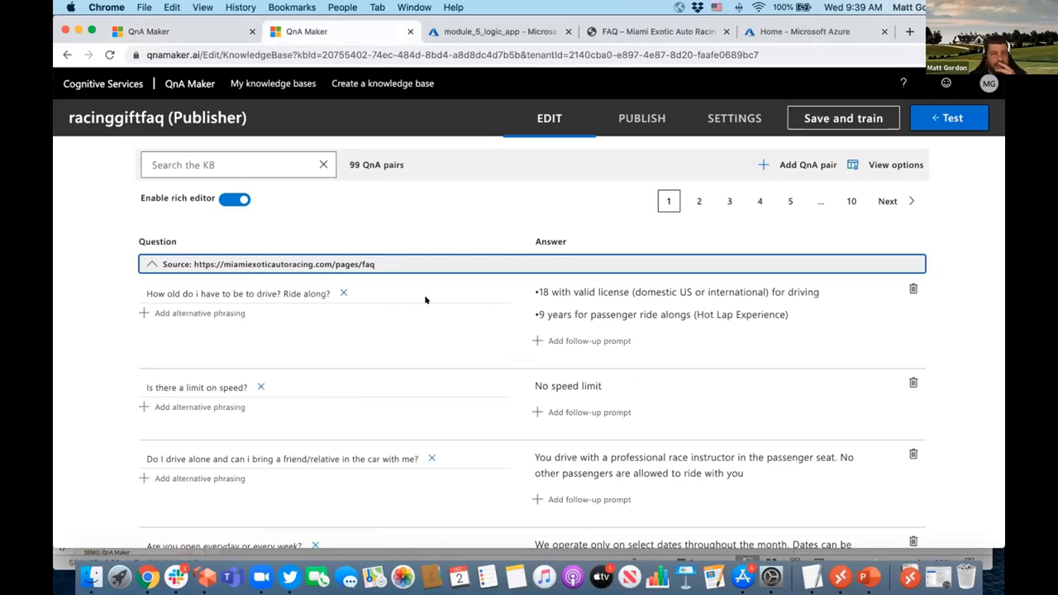
scroll(424, 299, "down", 2)
left_click_drag(386, 240, 387, 228)
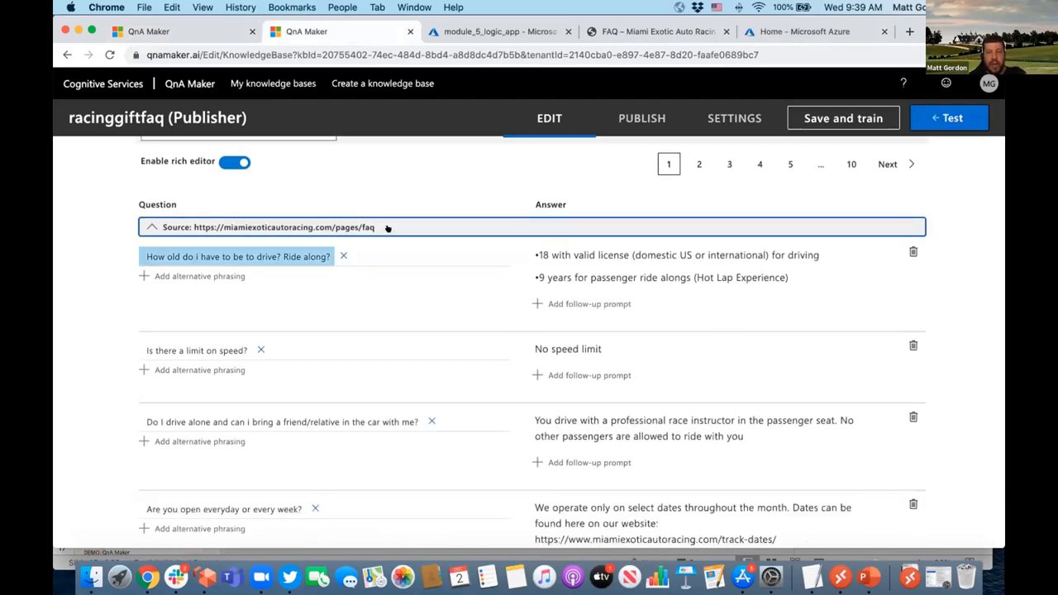
left_click(386, 229)
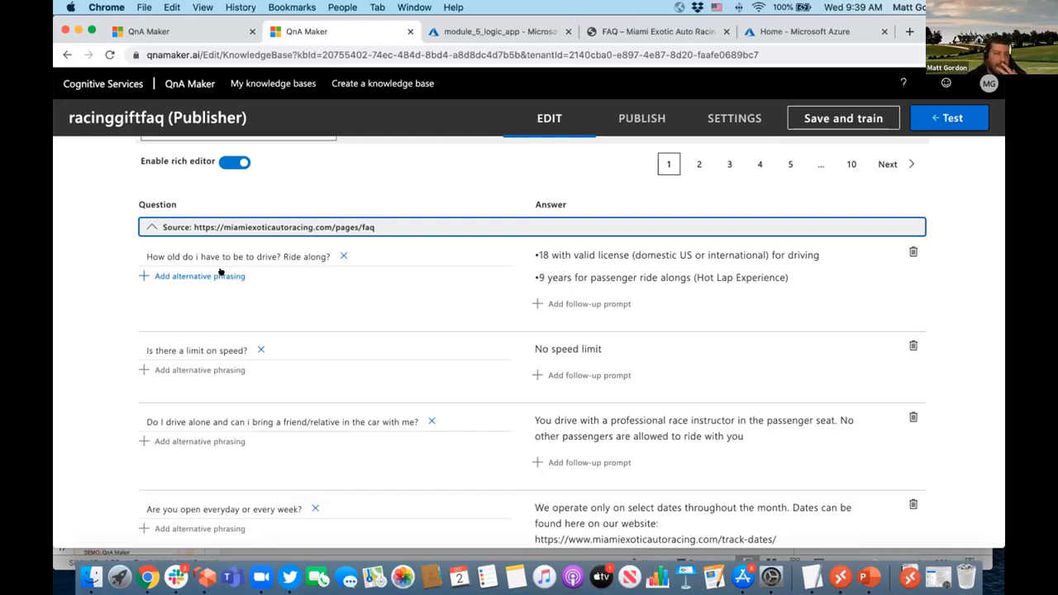
left_click(216, 349)
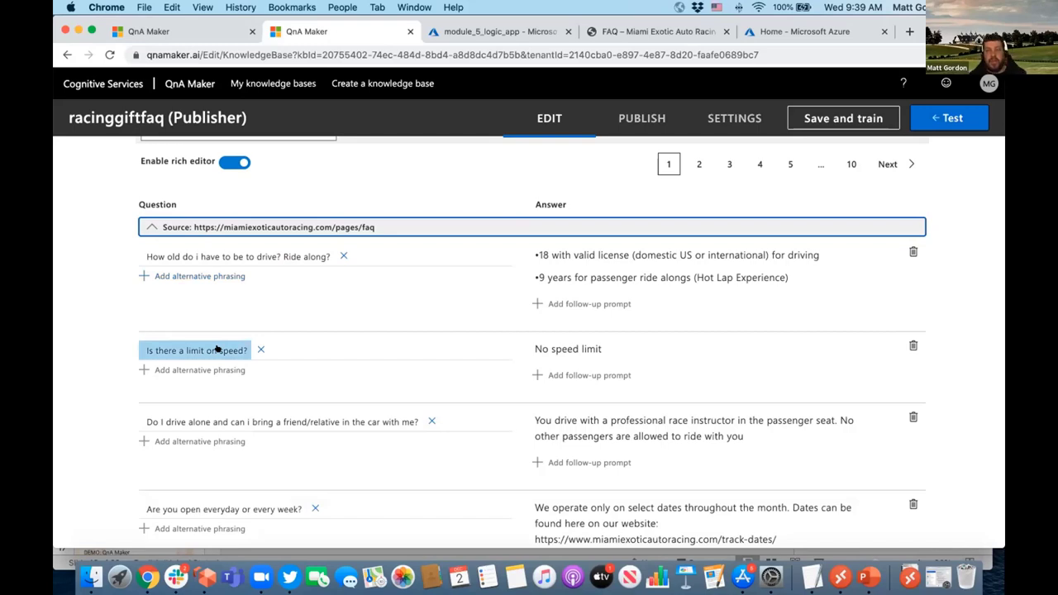
left_click(313, 311)
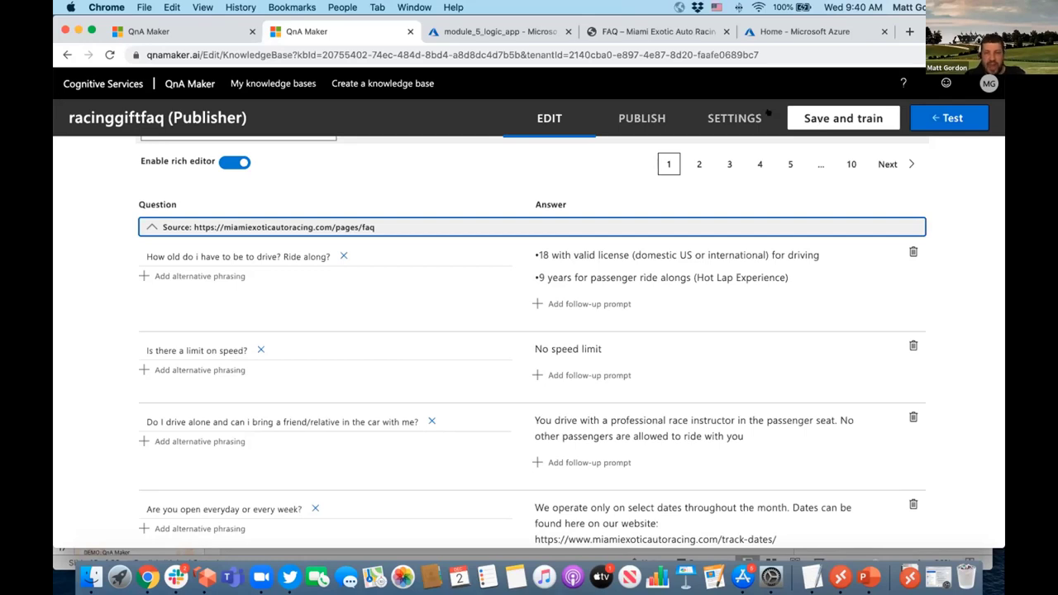
Open the sqlsatclevelandqna-bot Web App Bot from the Azure portal's recent resources and bring its bot management options into view
left_click(780, 31)
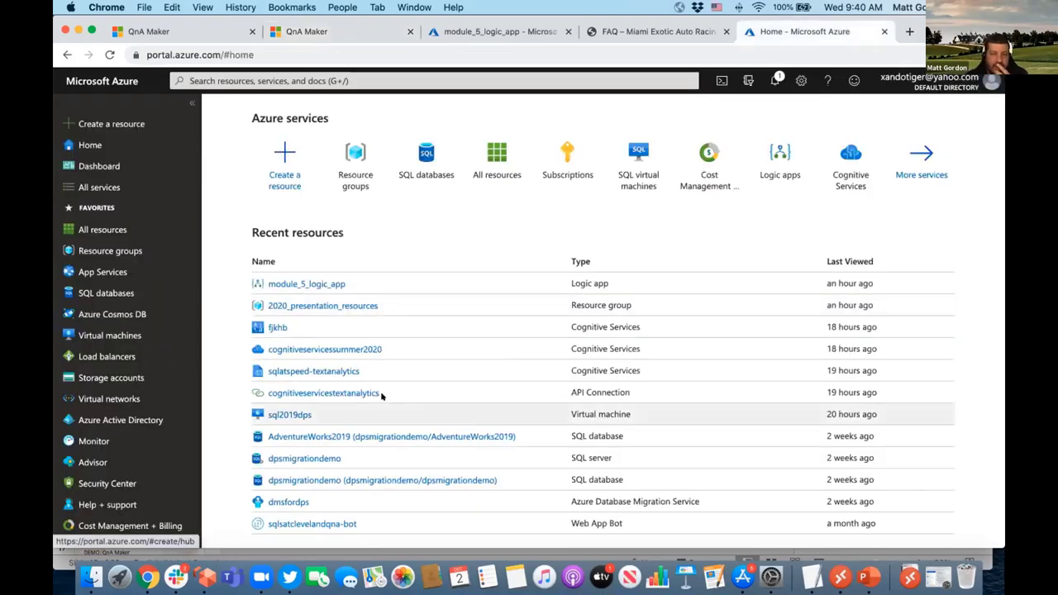
scroll(381, 396, "down", 1)
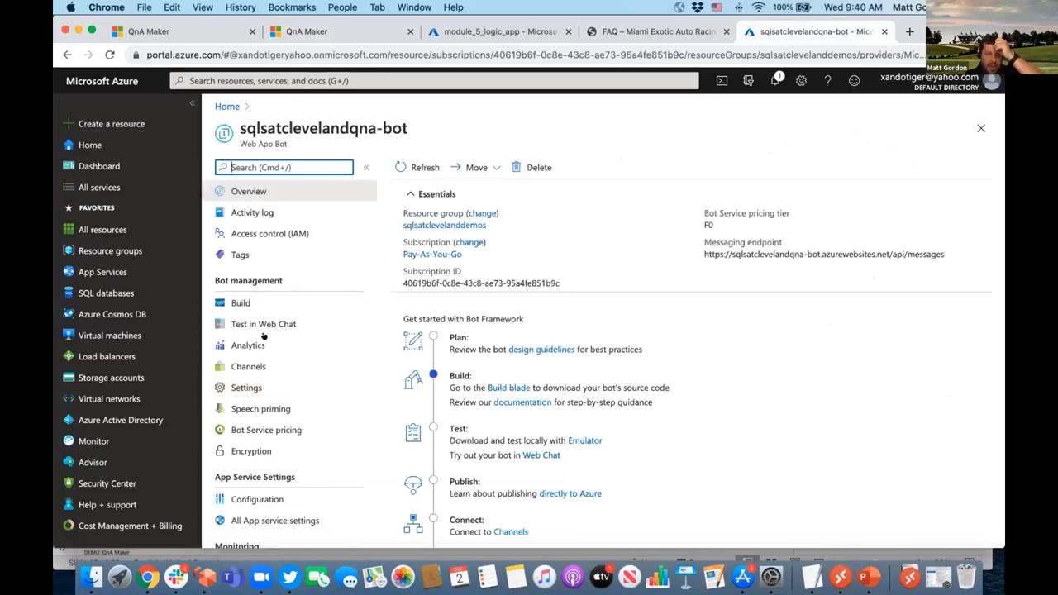
scroll(261, 314, "down", 1)
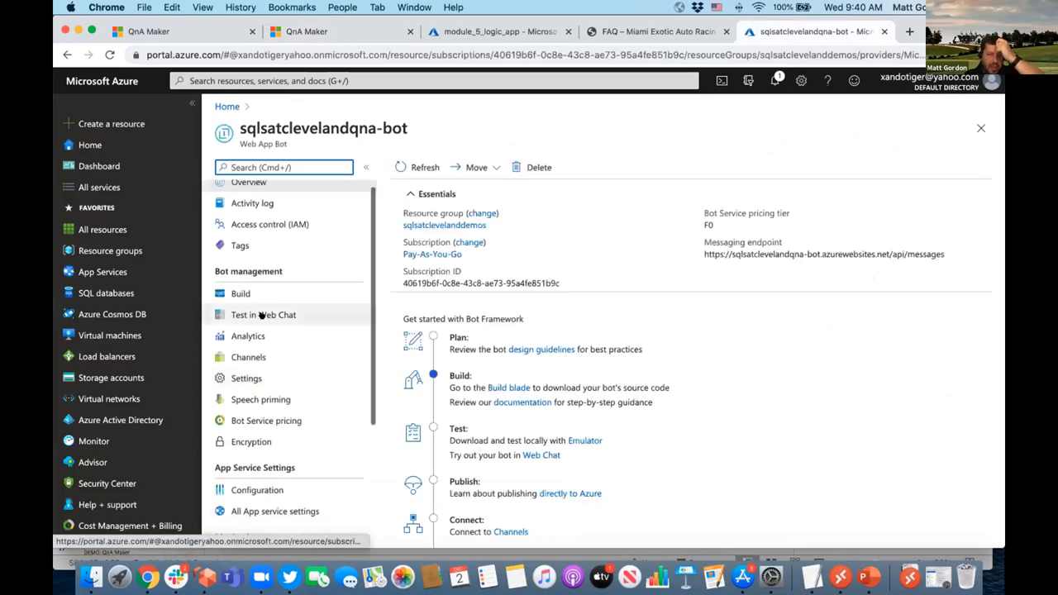
Open the bot's web chat test and ask "what is the speed limit?"
left_click(261, 315)
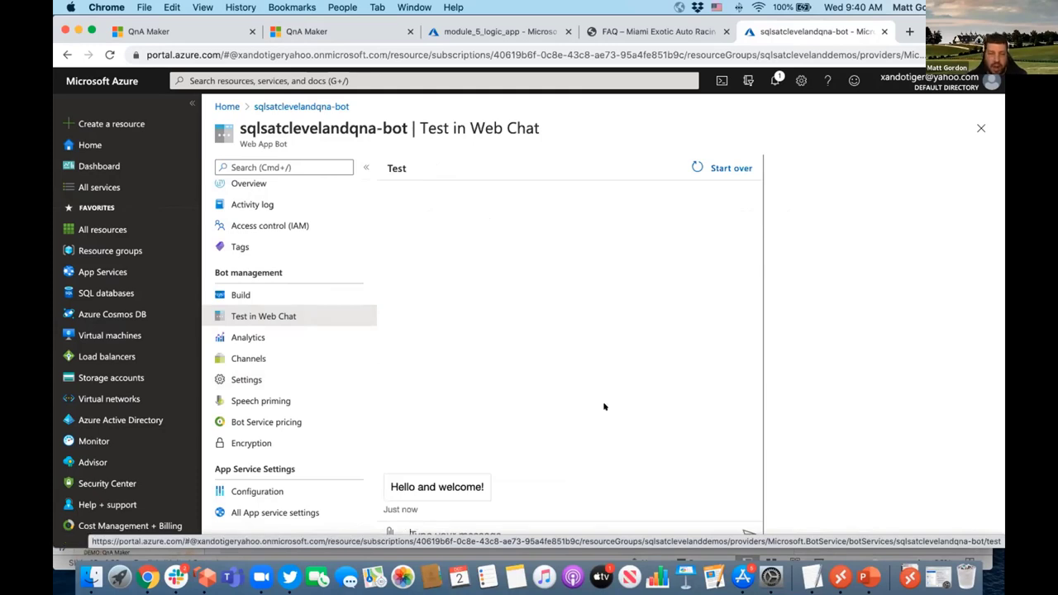
type("what")
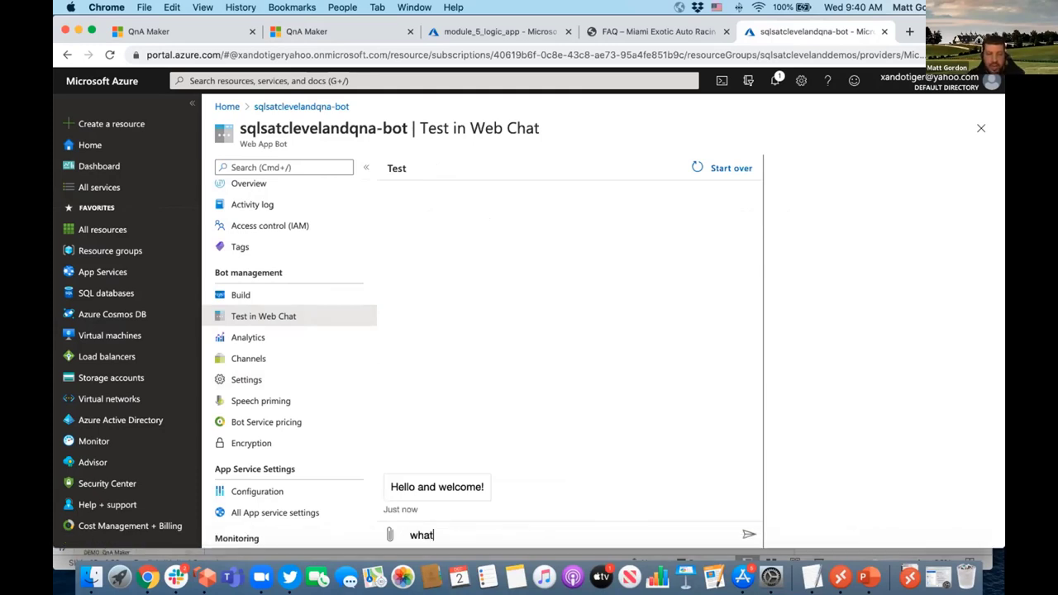
type(" is the speed lmi")
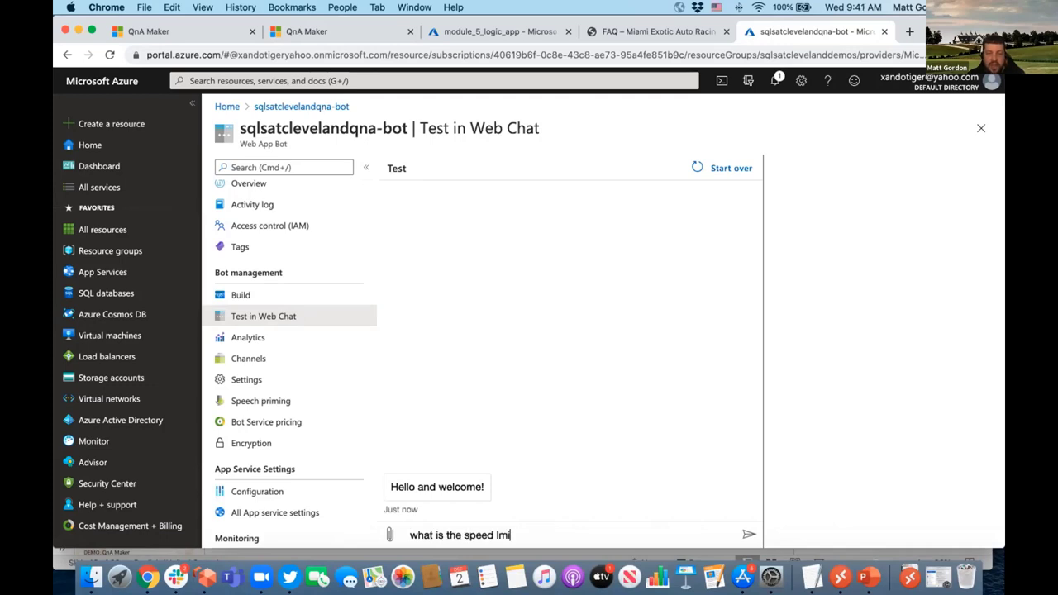
key("BackSpace")
key("BackSpace")
type("imit?")
key("Return")
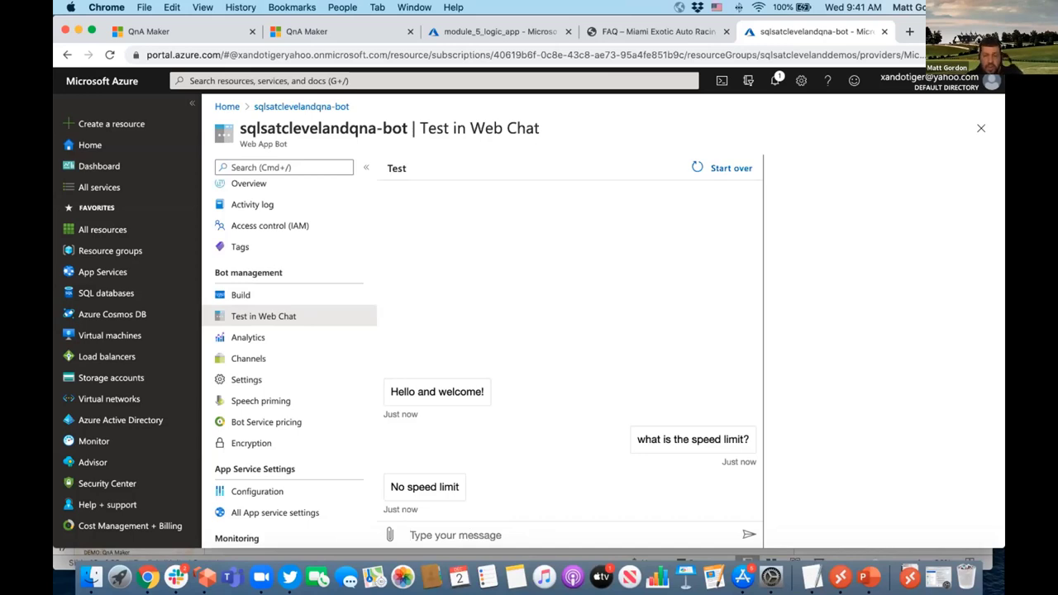
Ask the bot "can i bring guests?", followed by the rephrased question "can i bring other people?"
type("can i ")
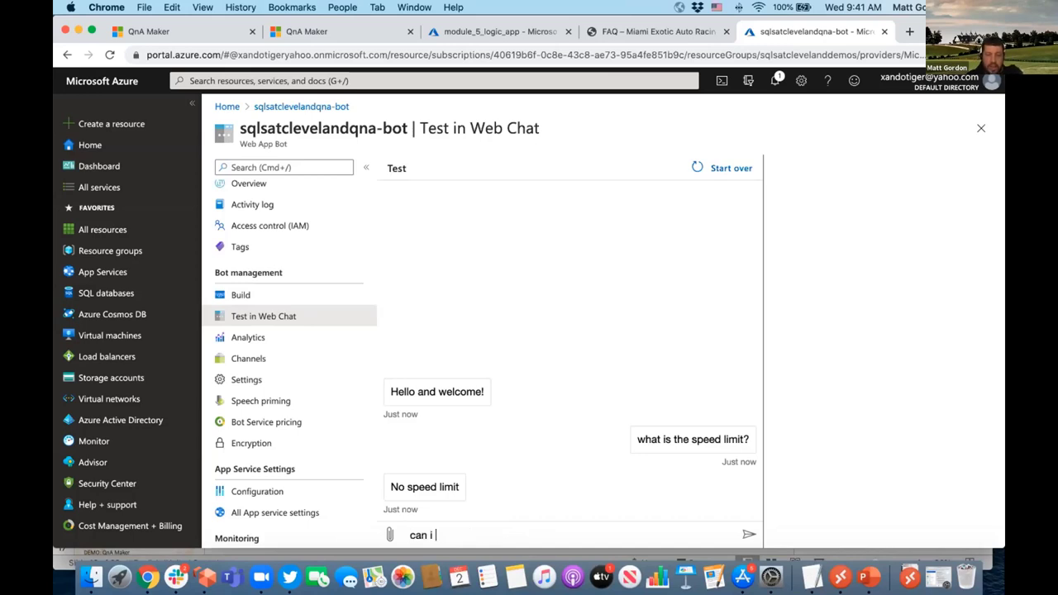
type("bring gue")
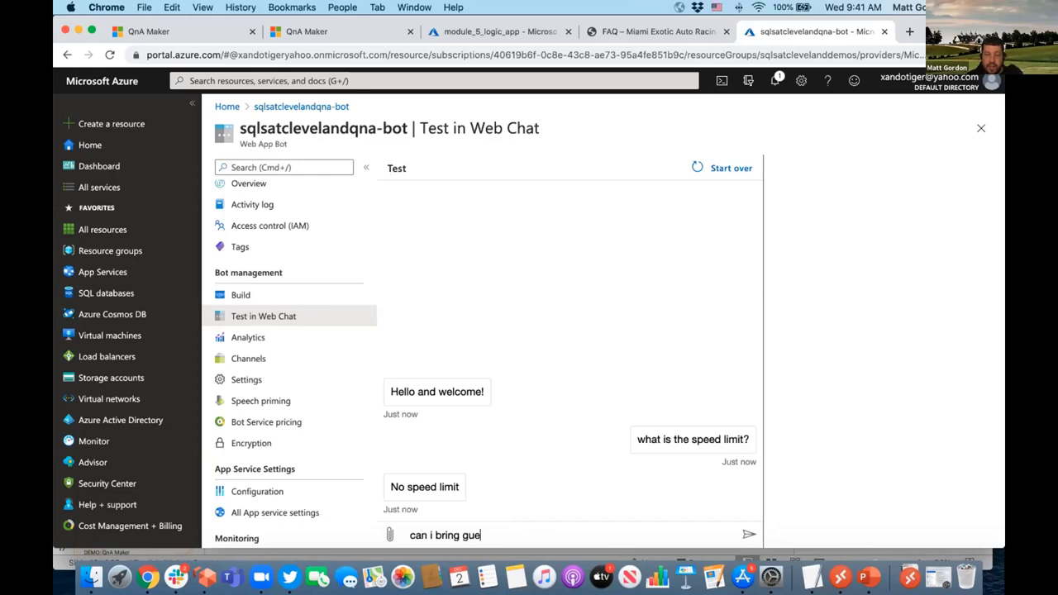
type("sts?")
key("Return")
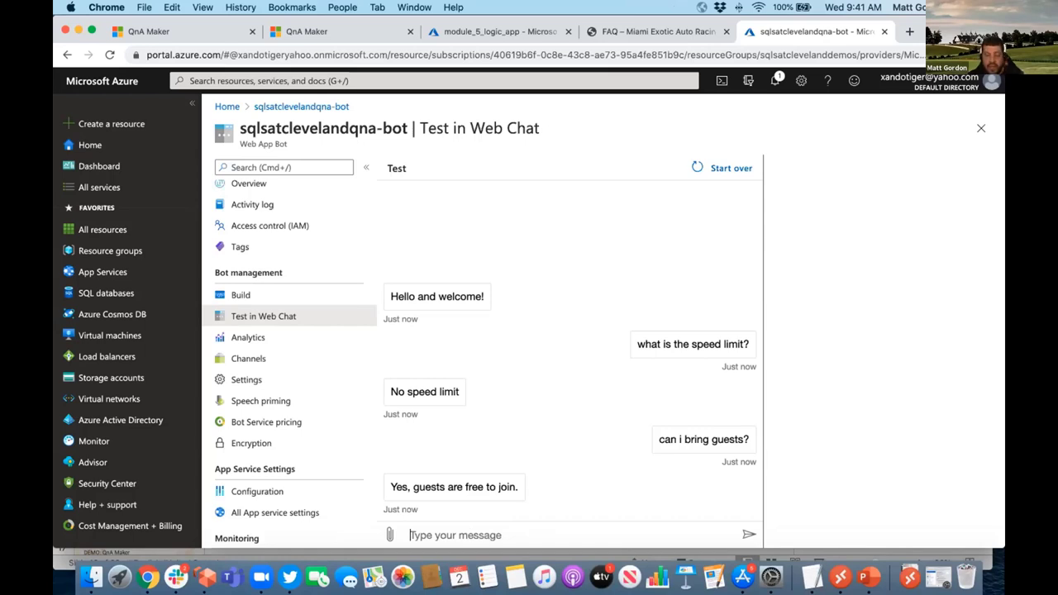
type("can")
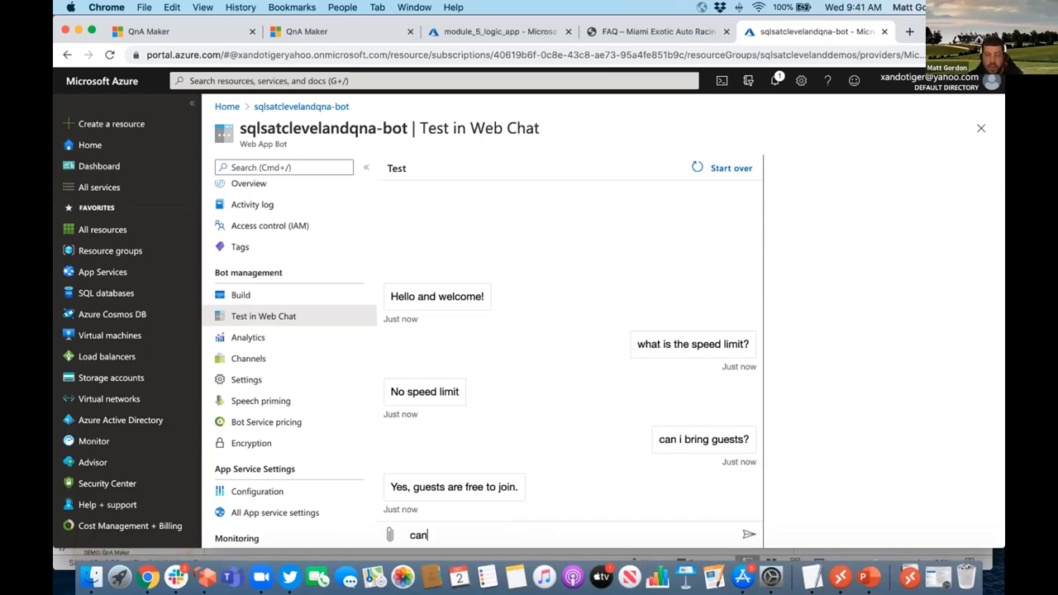
type(" i bring other people?")
key("Return")
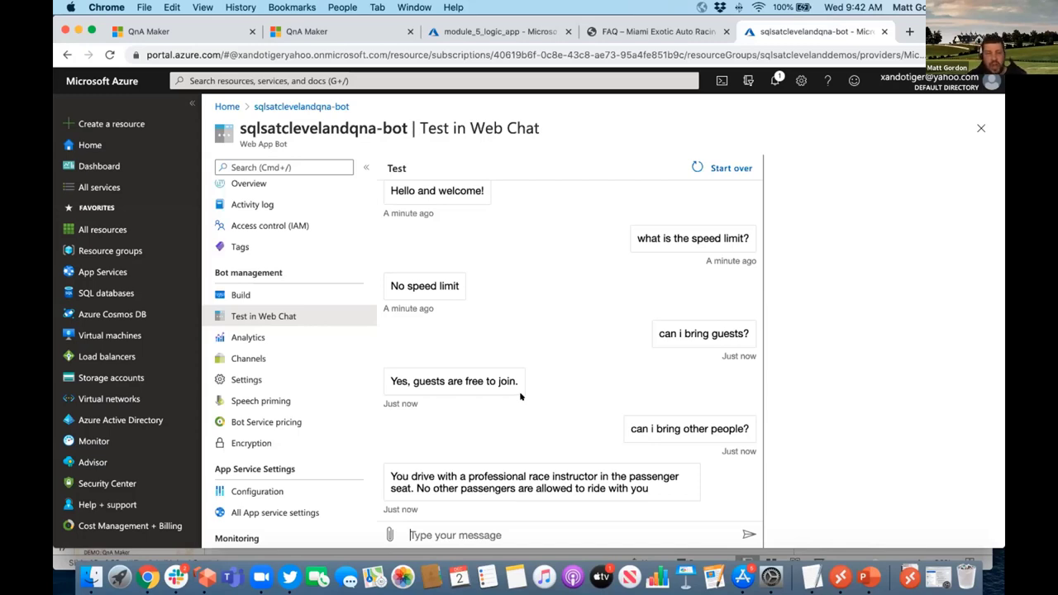
Show the bot's channel connection options, and close all browser tabs except module_5_logic_app
left_click(255, 359)
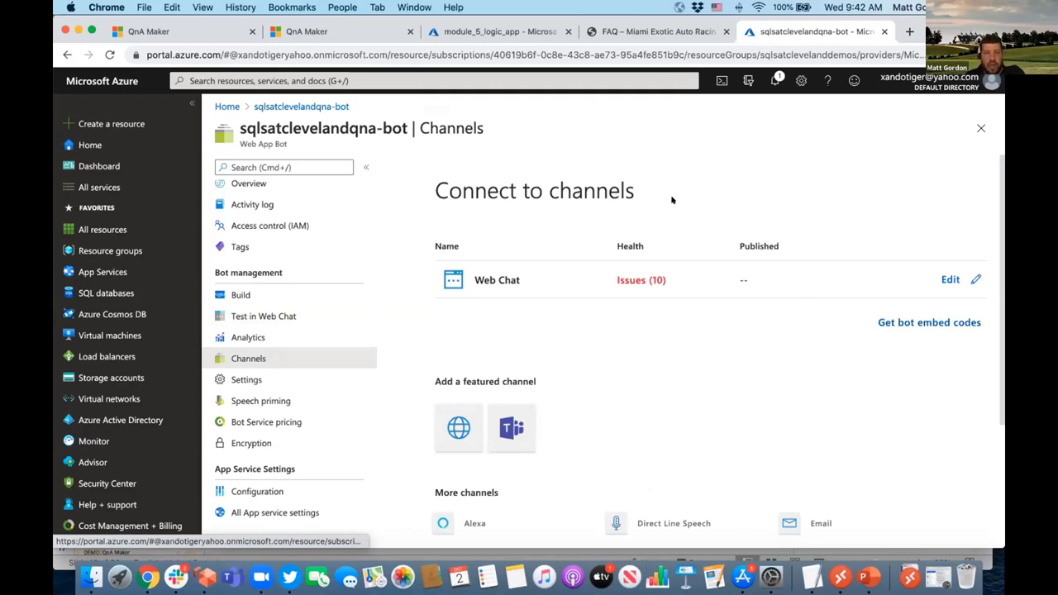
left_click(252, 32)
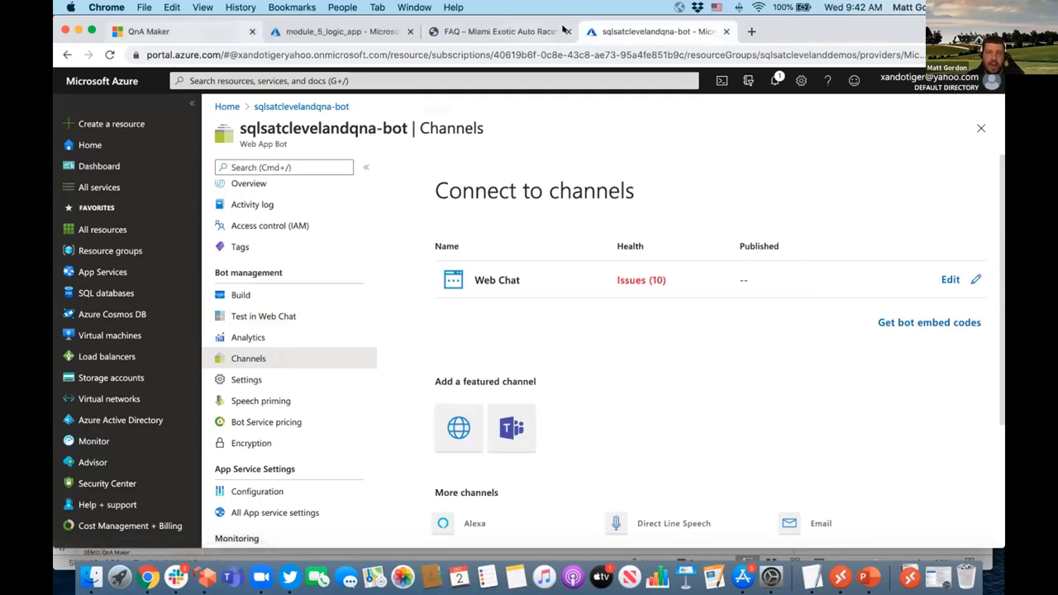
left_click(568, 32)
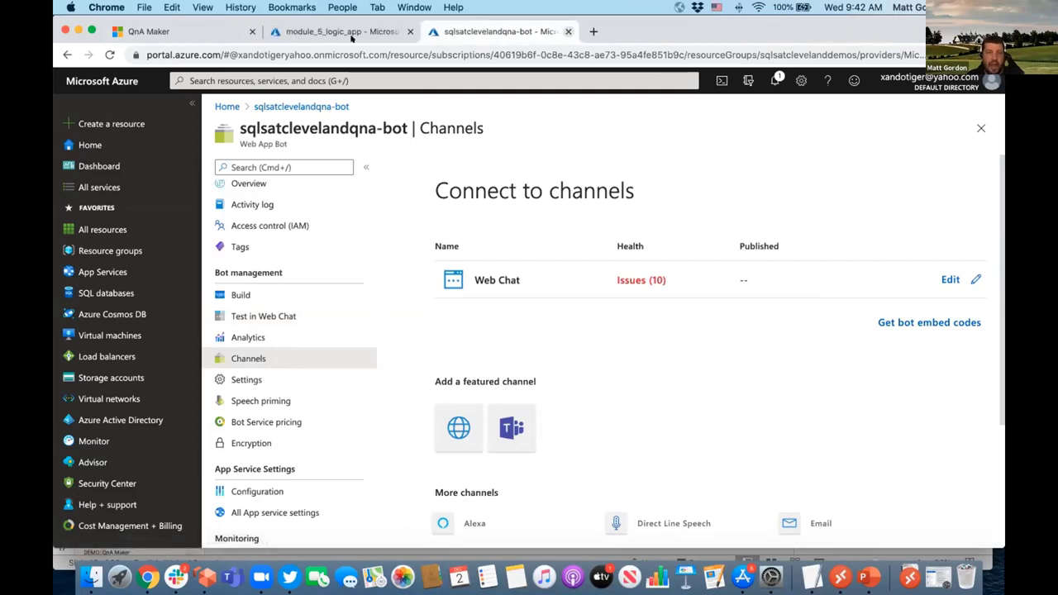
key("super+w")
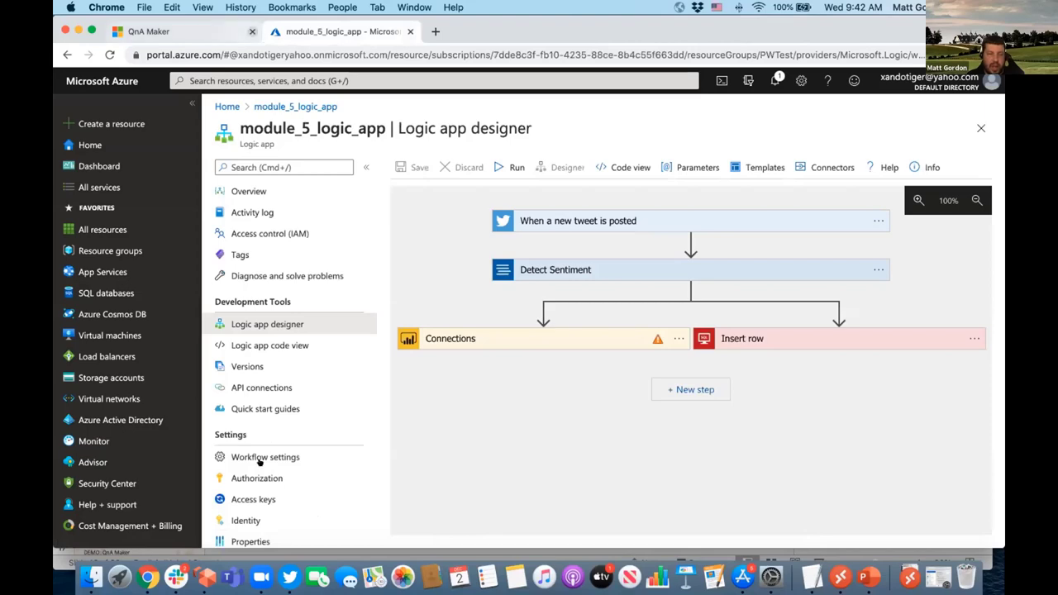
left_click(252, 32)
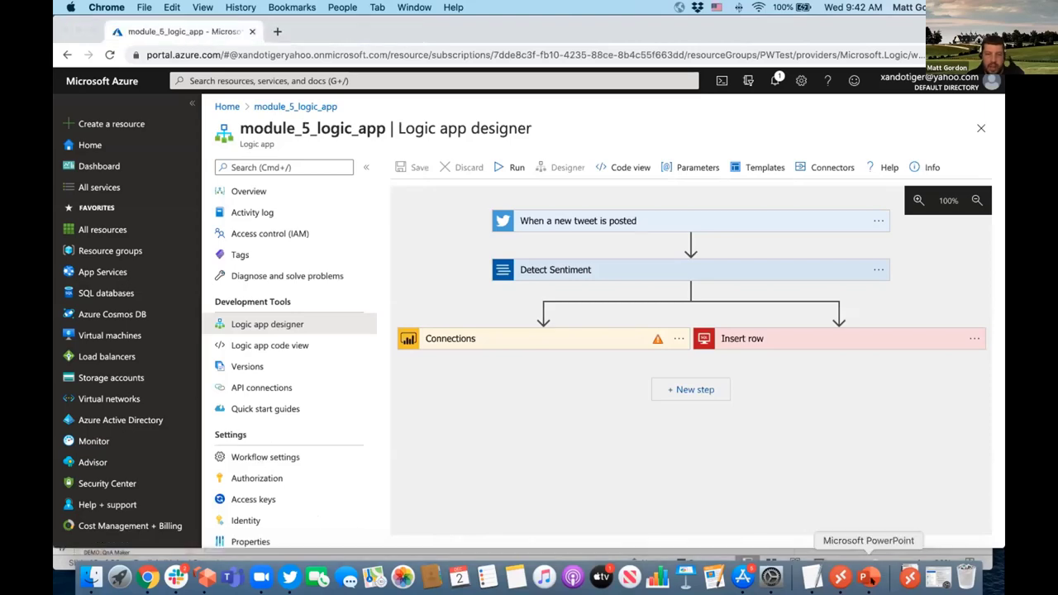
Switch to PowerPoint, play the slide show from the current QnA Maker slide and advance to the Text Analytics slide
left_click(868, 577)
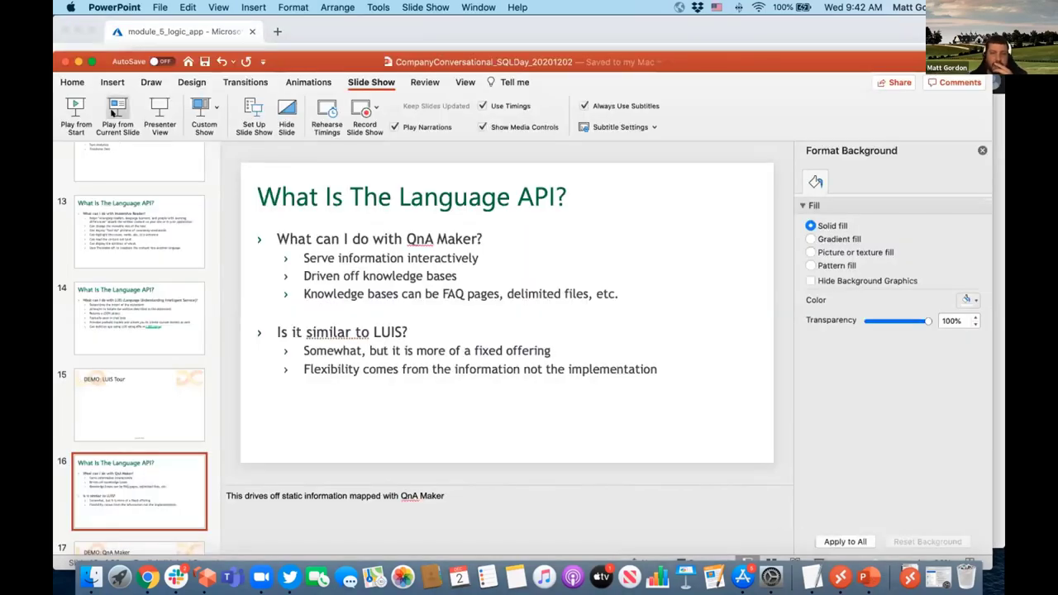
left_click(112, 113)
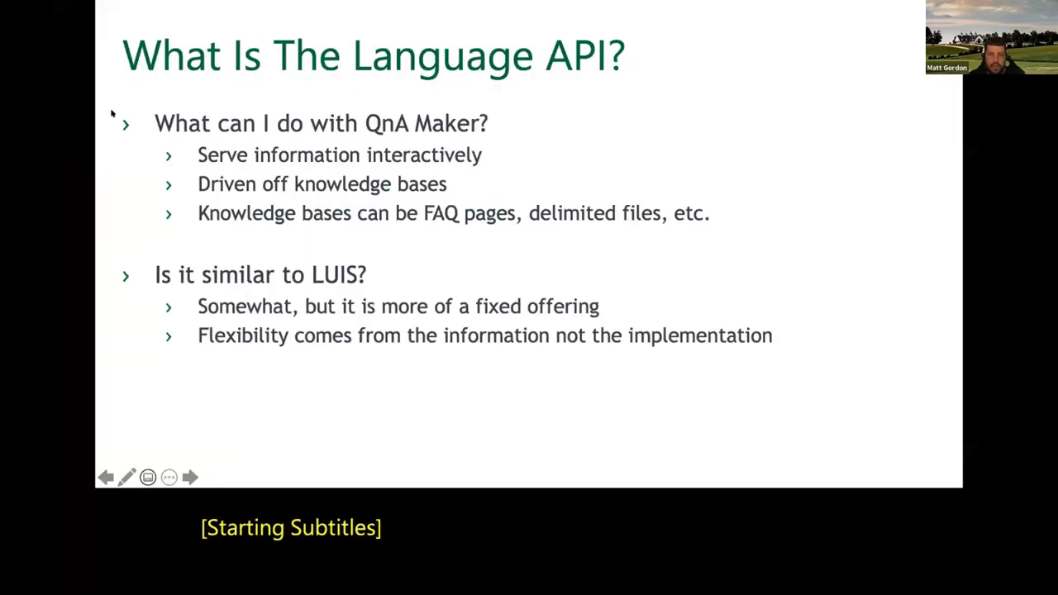
left_click(112, 113)
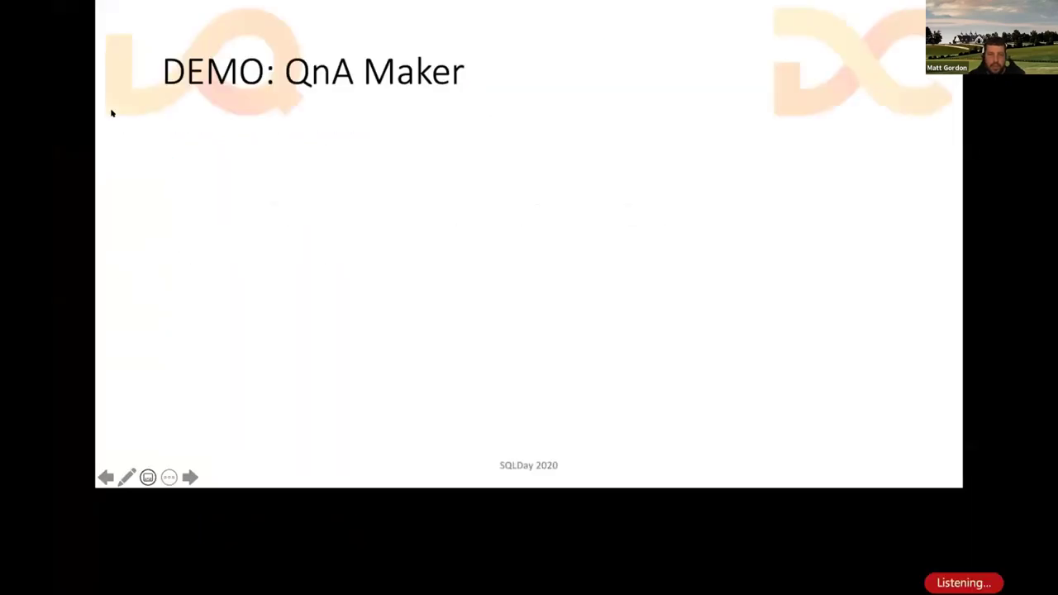
key("Left")
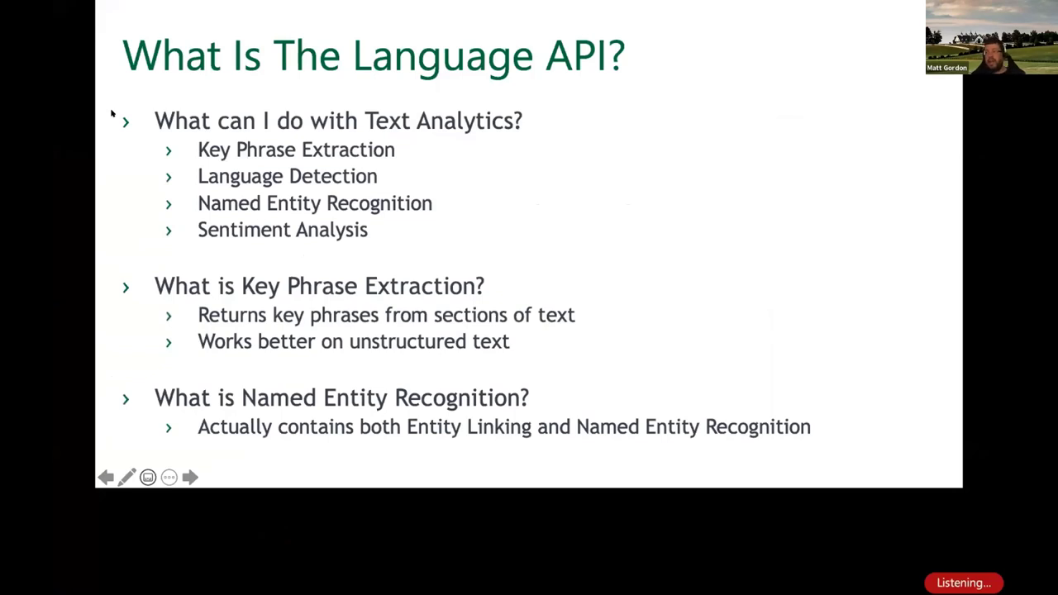
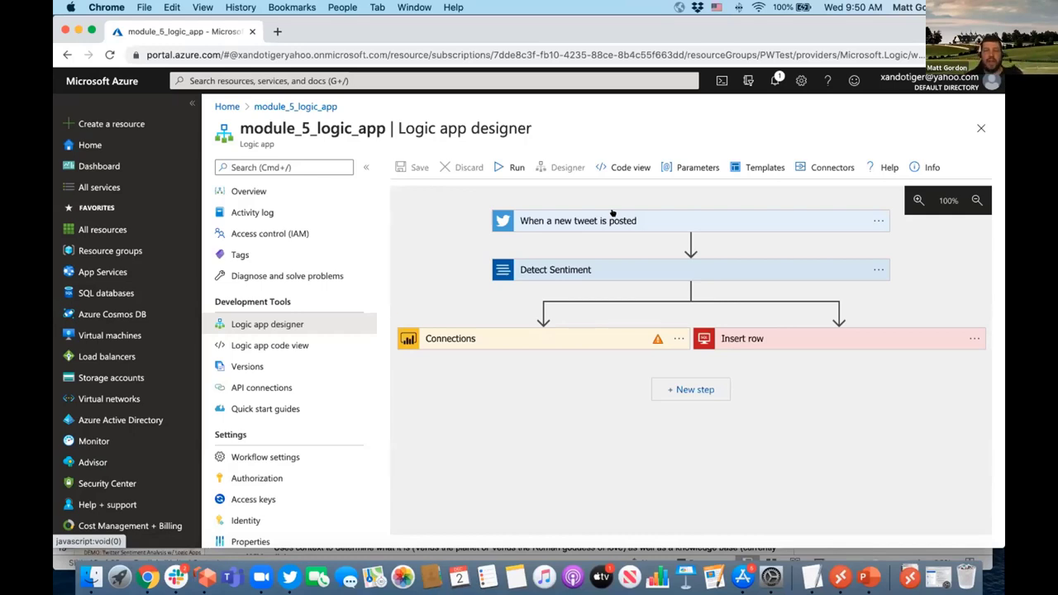
Expand the "When a new tweet is posted" trigger of module_5_logic_app and review its search text and checking interval
left_click(505, 215)
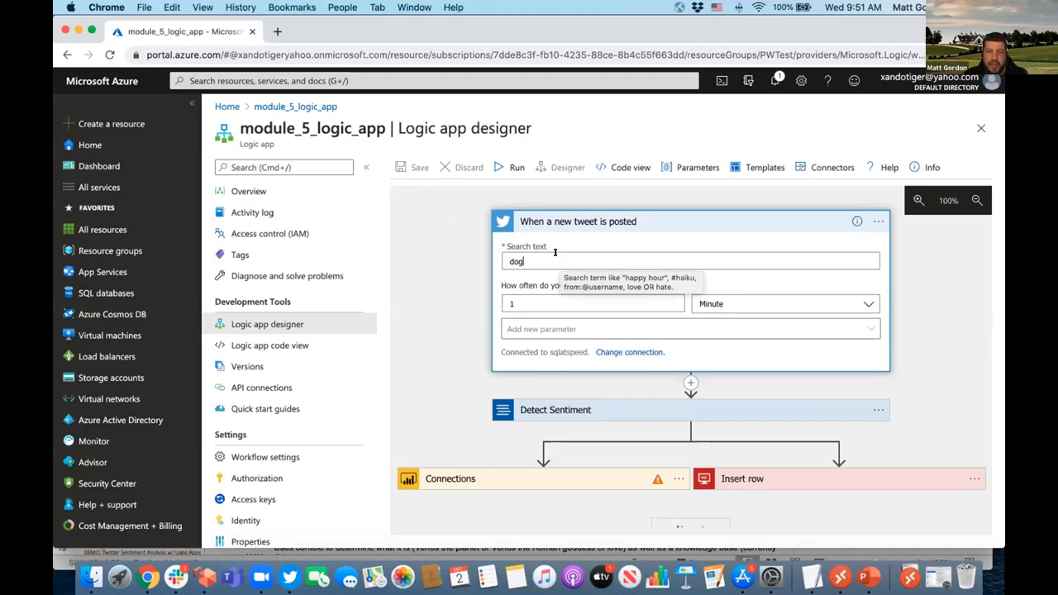
left_click(530, 302)
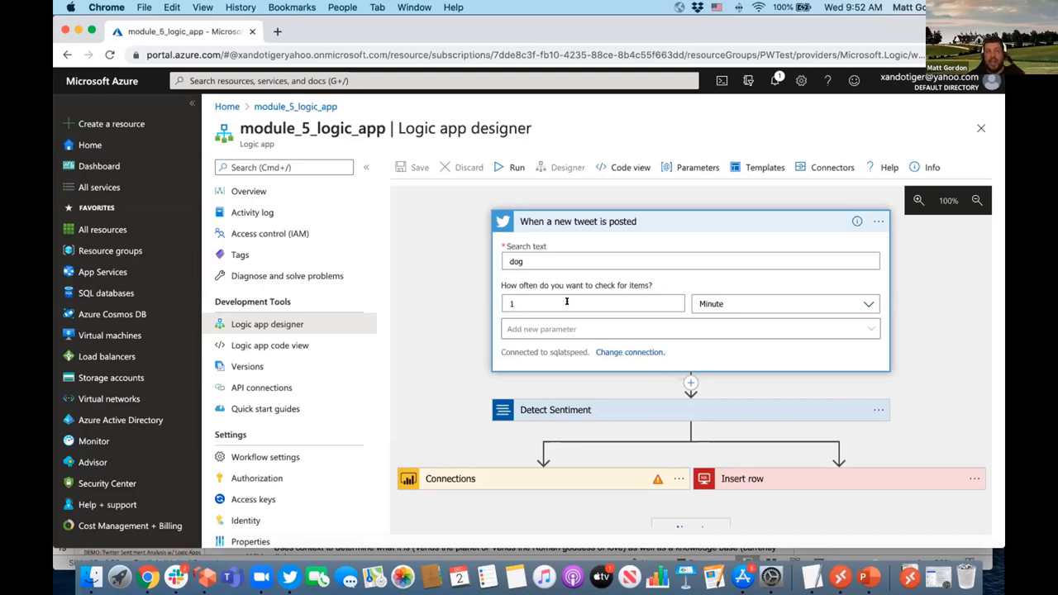
left_click(566, 302)
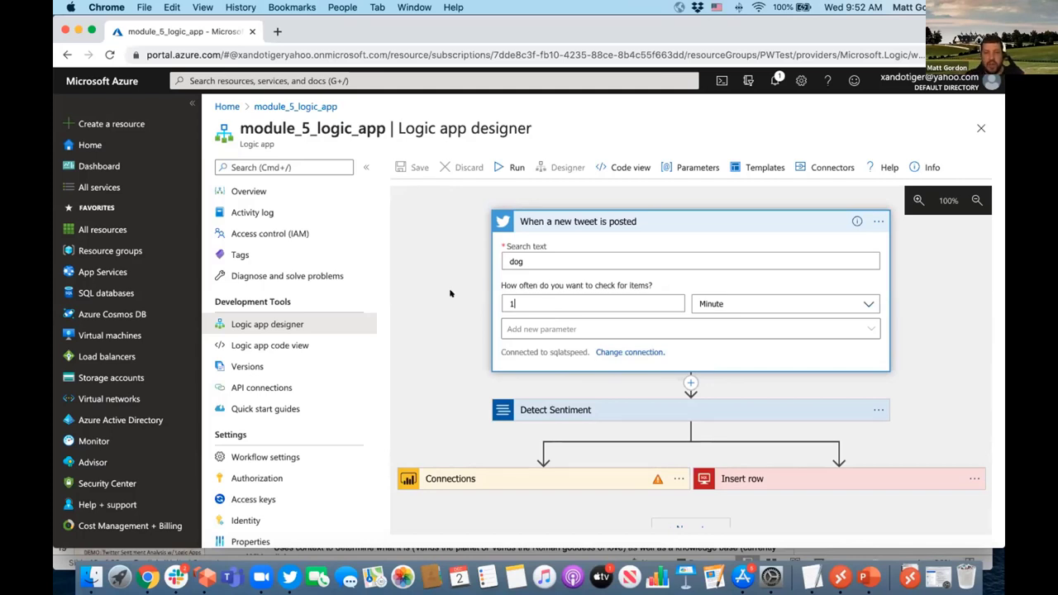
scroll(450, 292, "down", 1)
scroll(451, 292, "up", 1)
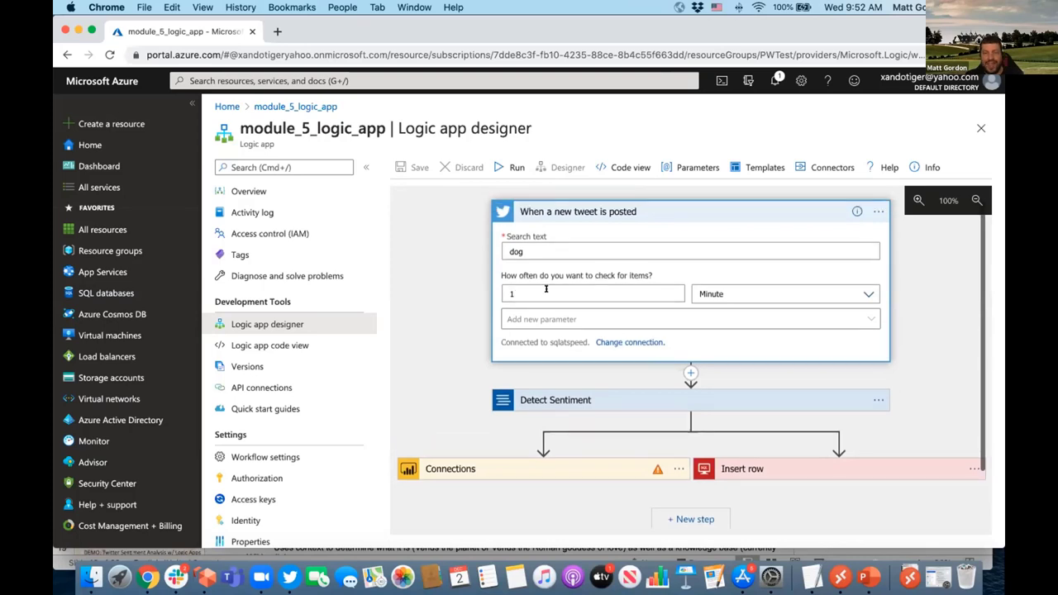
left_click(546, 291)
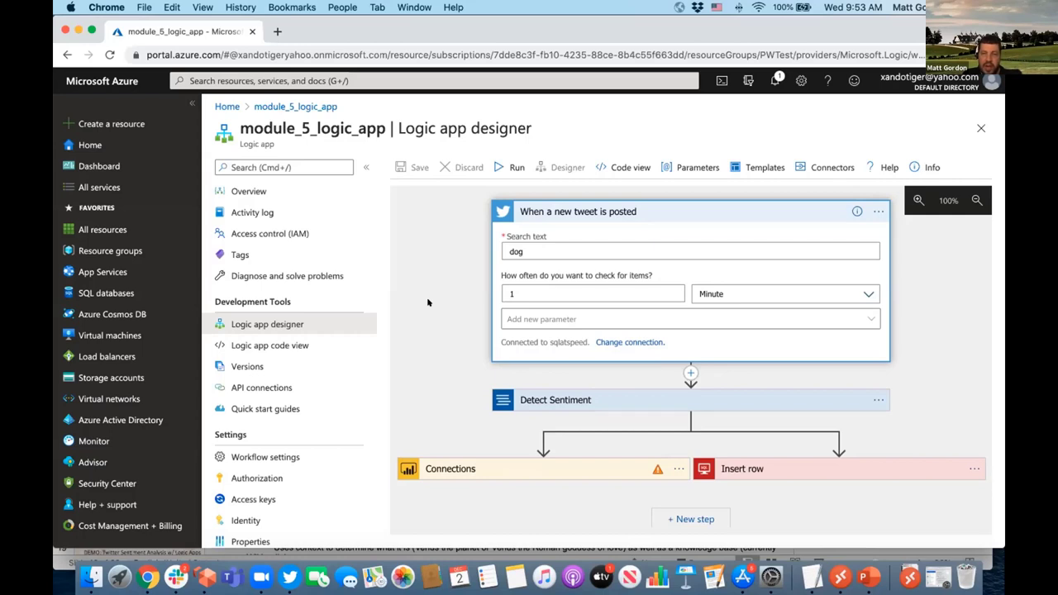
Expand the Detect Sentiment action and examine its text input and the dynamic content available from the tweet trigger
scroll(428, 302, "down", 2)
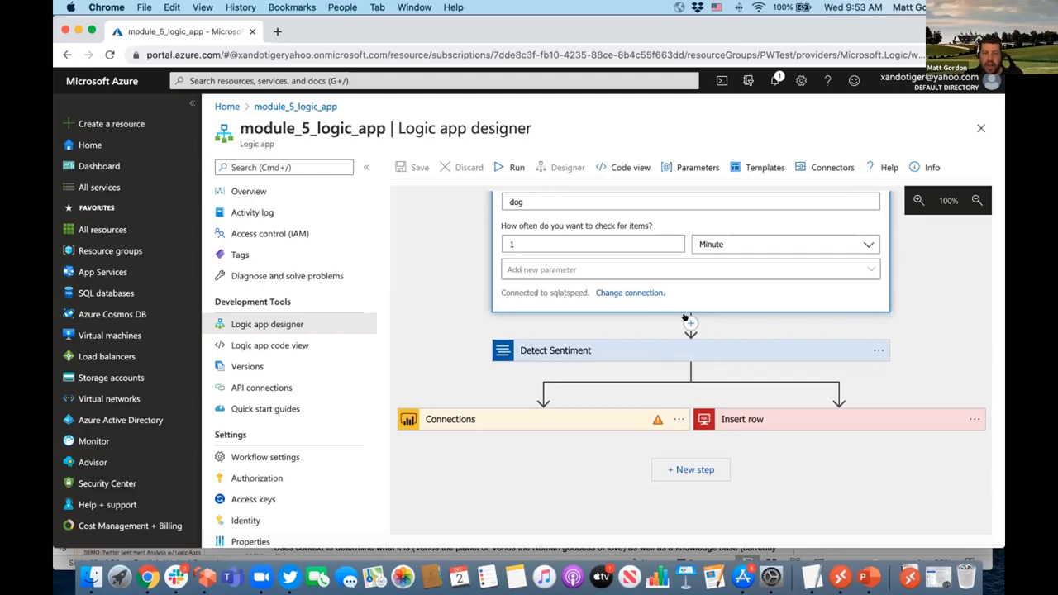
left_click(583, 348)
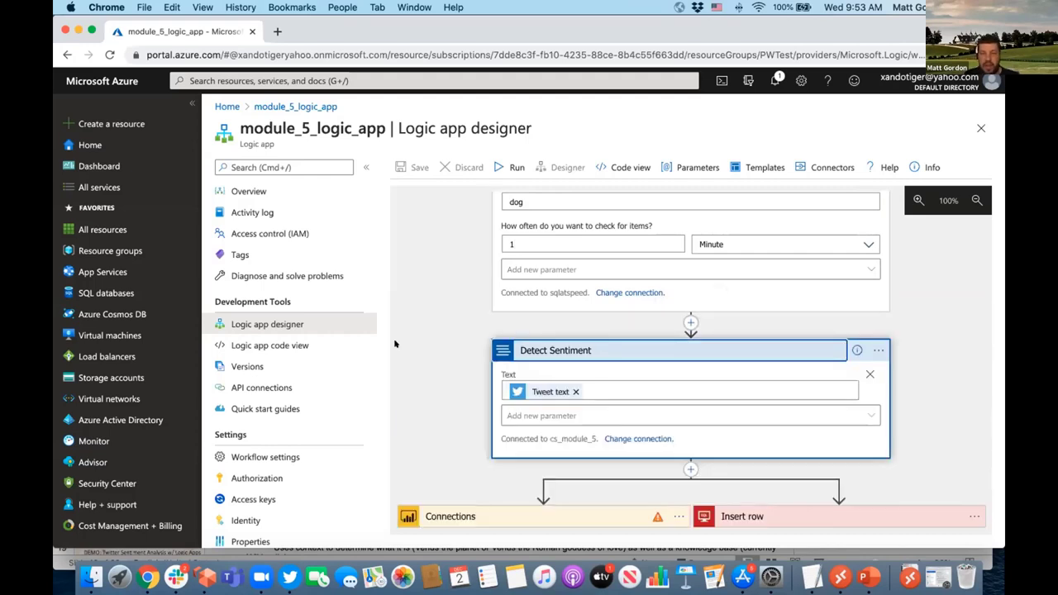
scroll(395, 344, "down", 1)
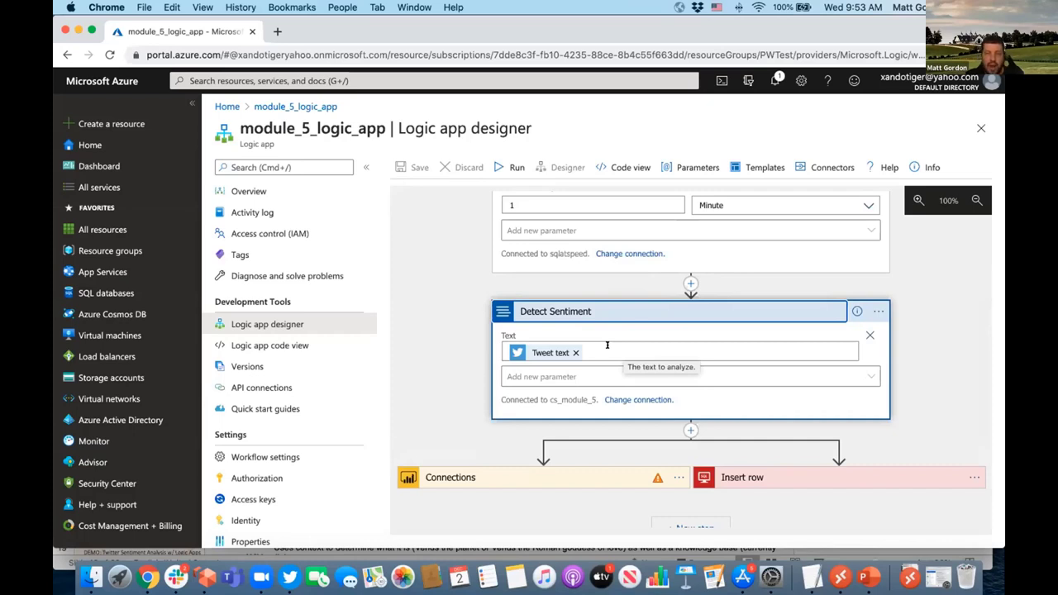
scroll(606, 345, "down", 1)
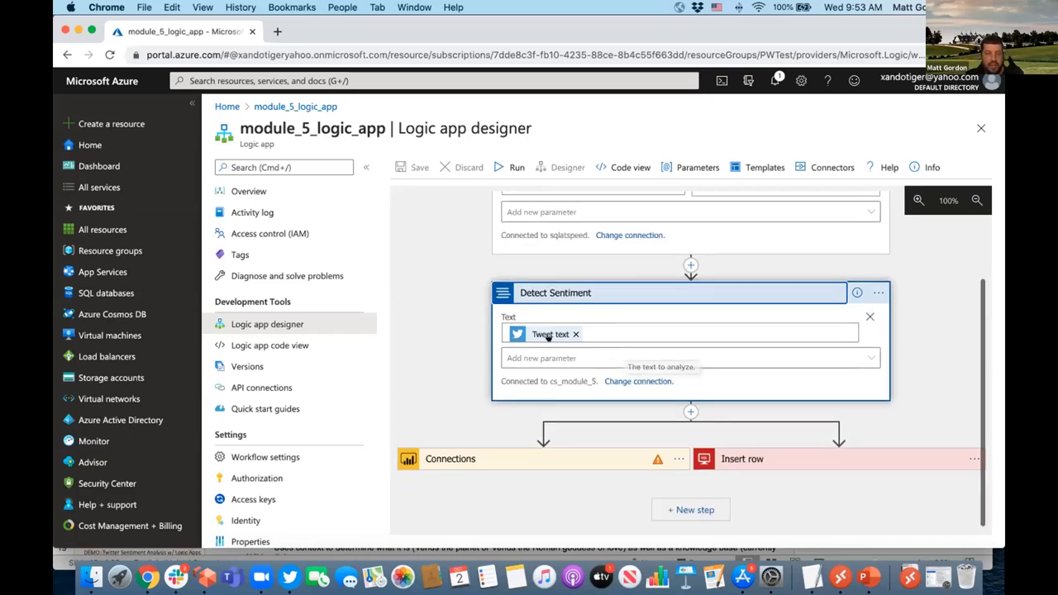
left_click(608, 326)
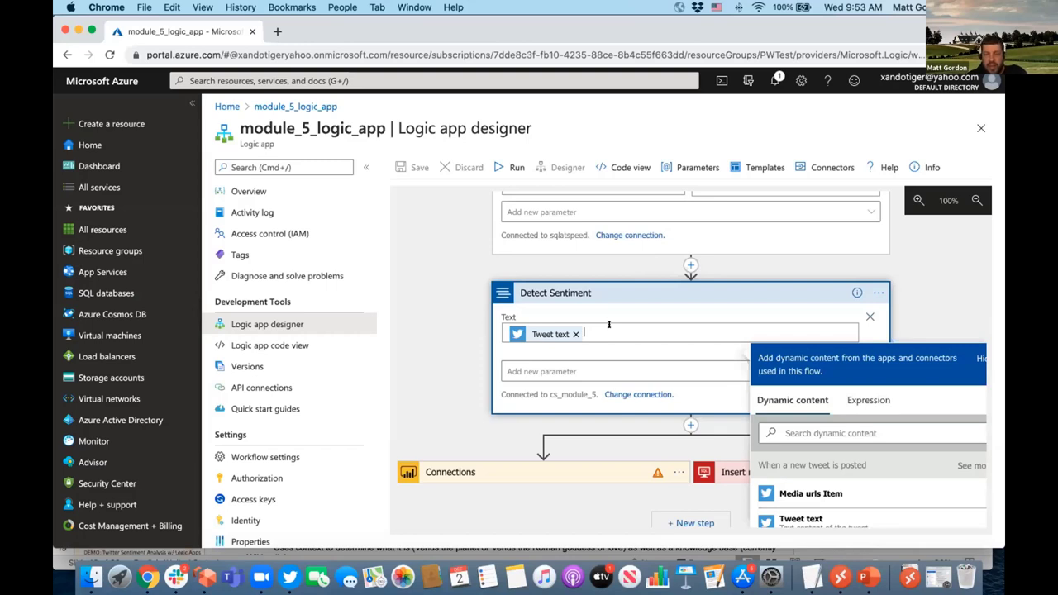
scroll(443, 300, "up", 1)
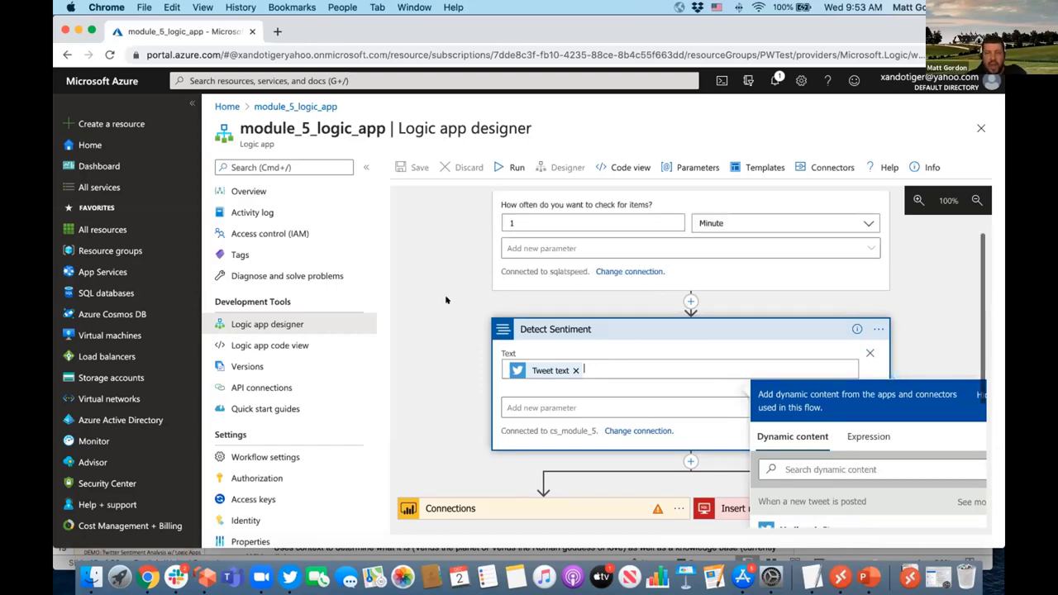
scroll(445, 300, "up", 2)
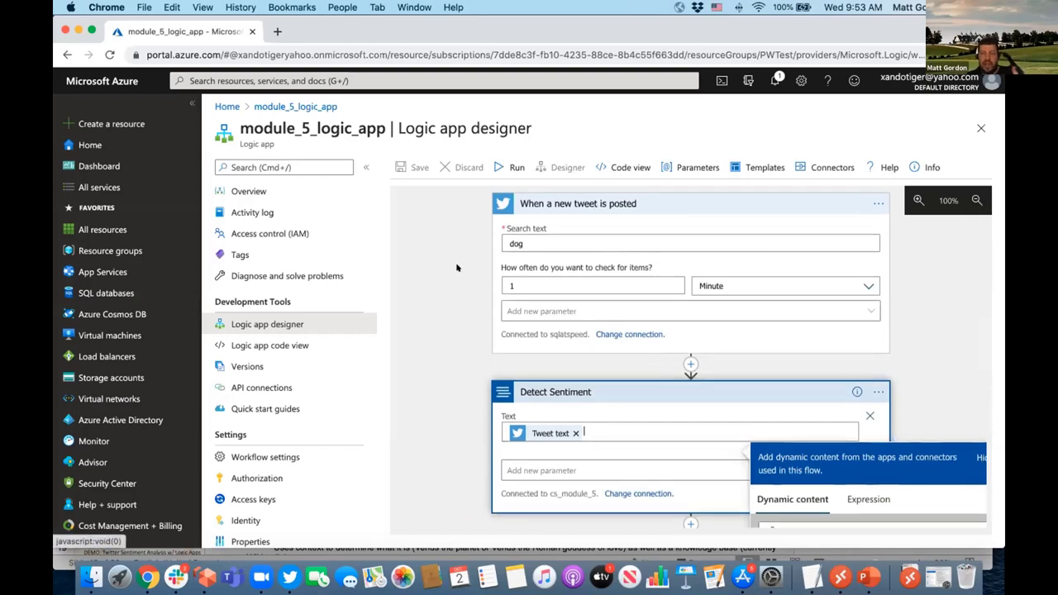
scroll(438, 272, "down", 3)
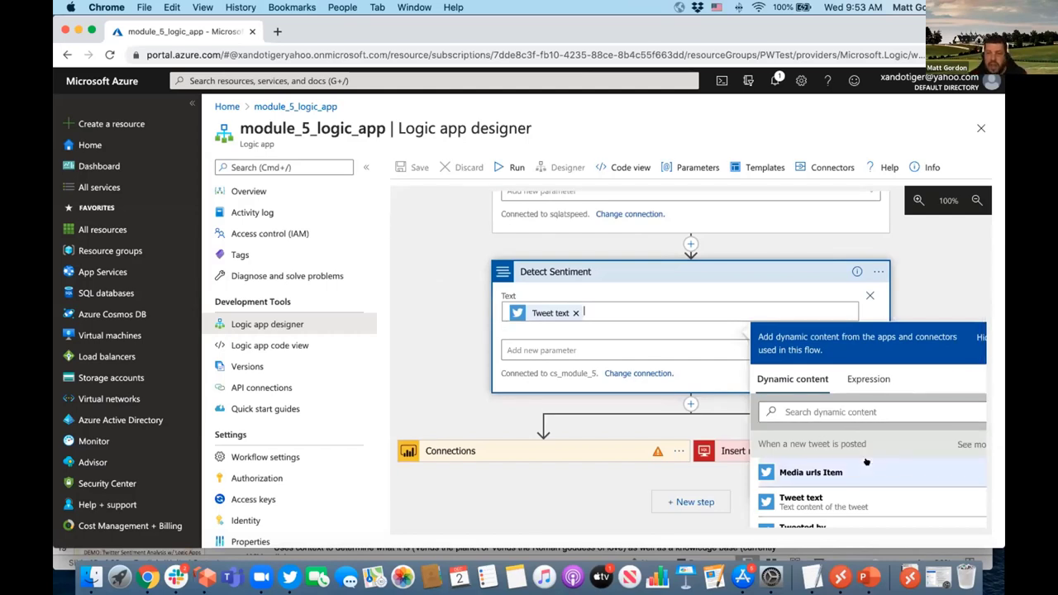
scroll(866, 462, "down", 3)
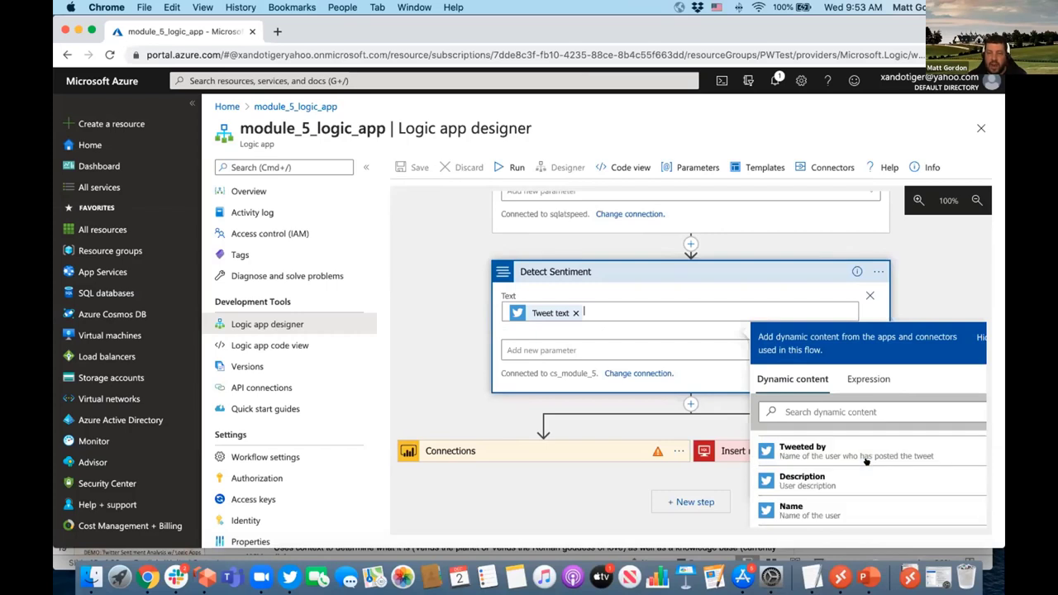
scroll(866, 462, "up", 3)
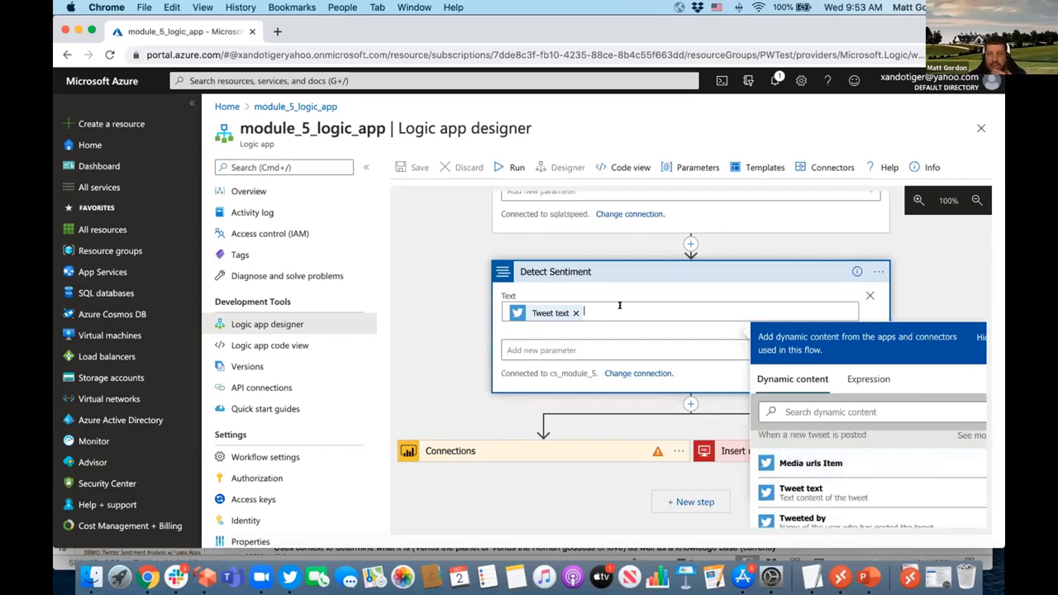
left_click(437, 312)
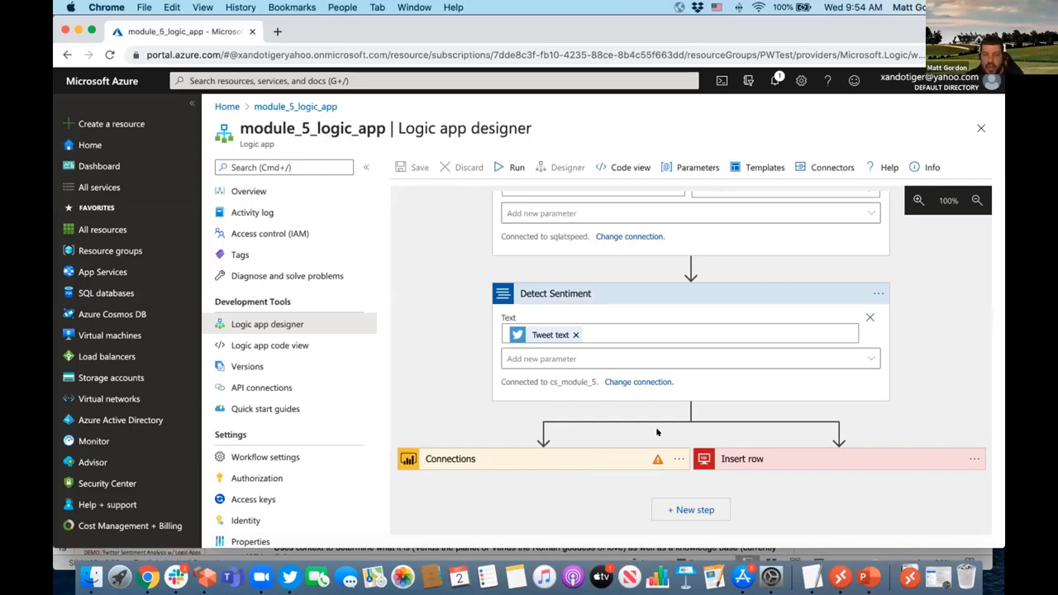
Expand the Insert row action and examine how the tweet fields and sentiment score map to the columns of the [dbo].[TwitterData] table
left_click(794, 461)
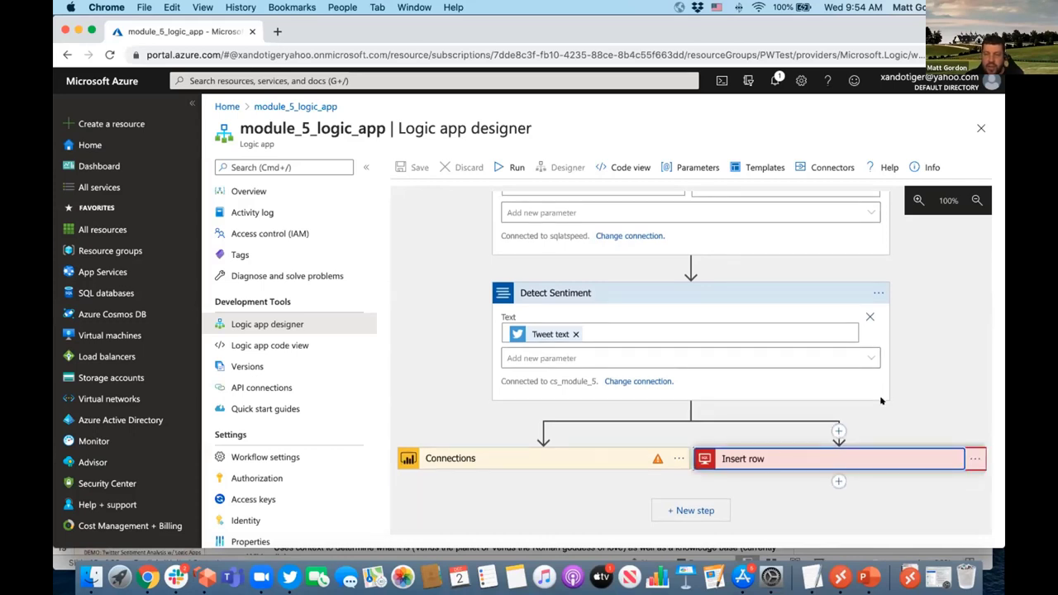
scroll(881, 401, "down", 2)
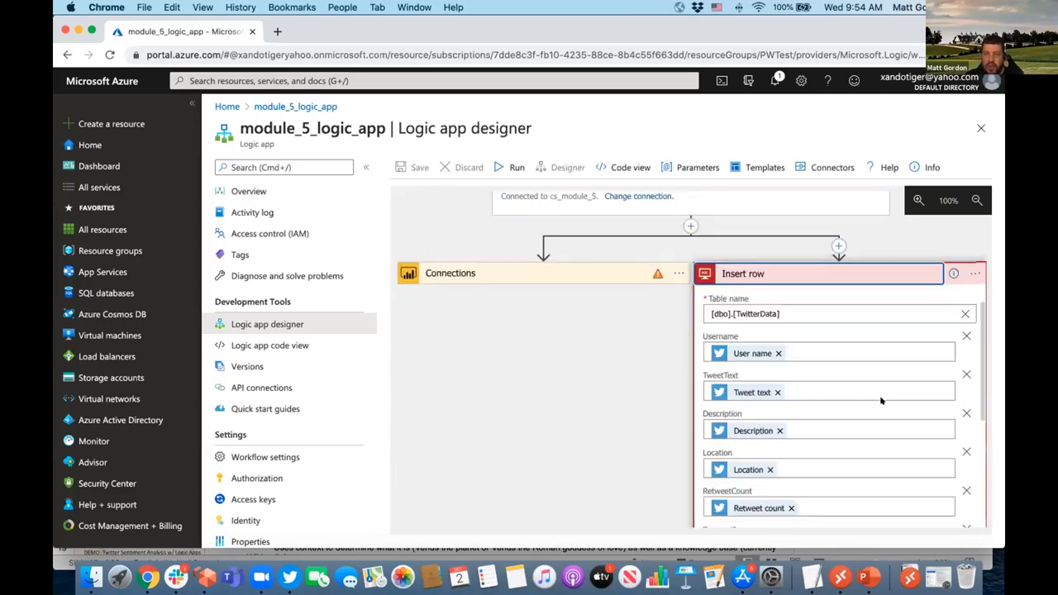
scroll(881, 401, "down", 2)
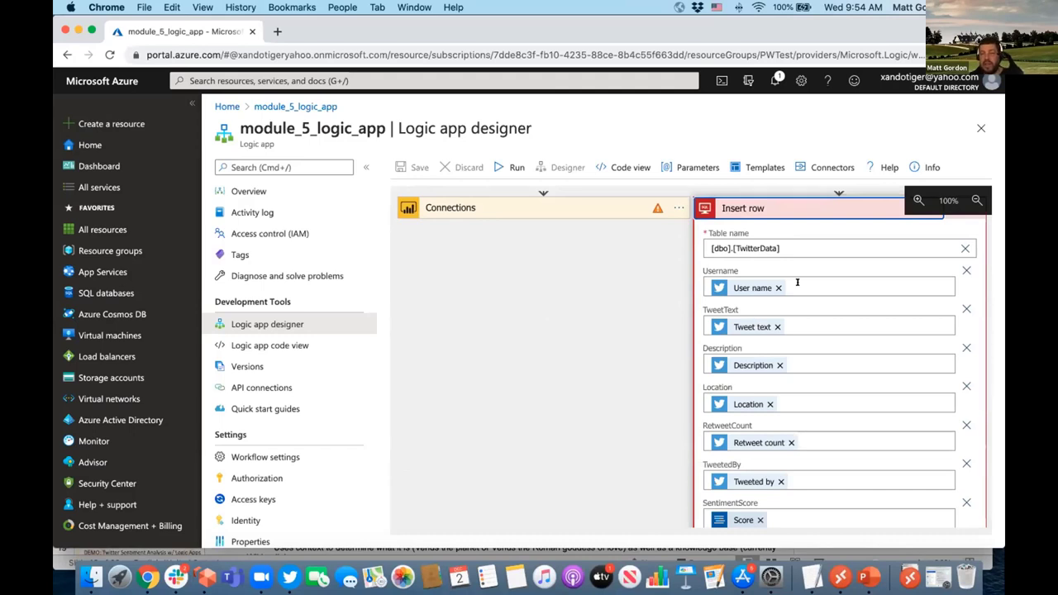
scroll(658, 323, "down", 3)
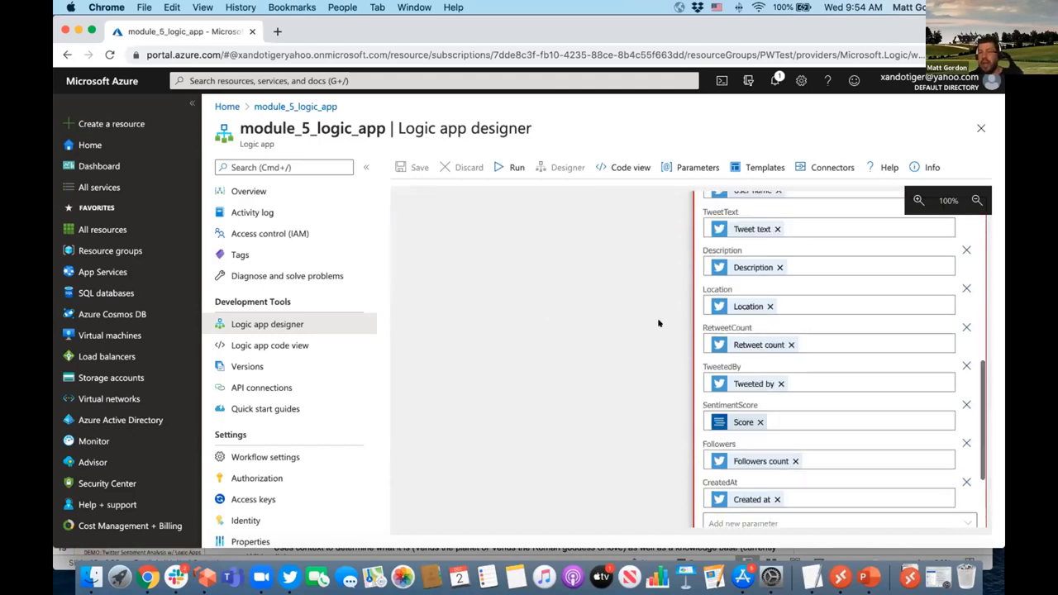
scroll(659, 323, "down", 1)
scroll(659, 323, "down", 2)
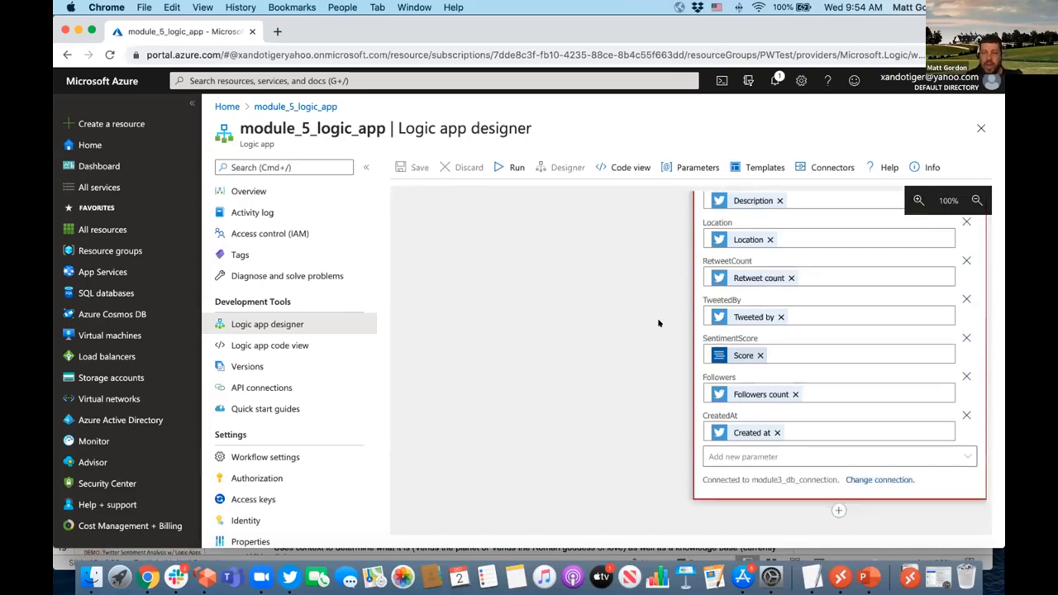
scroll(658, 323, "up", 3)
scroll(658, 323, "up", 5)
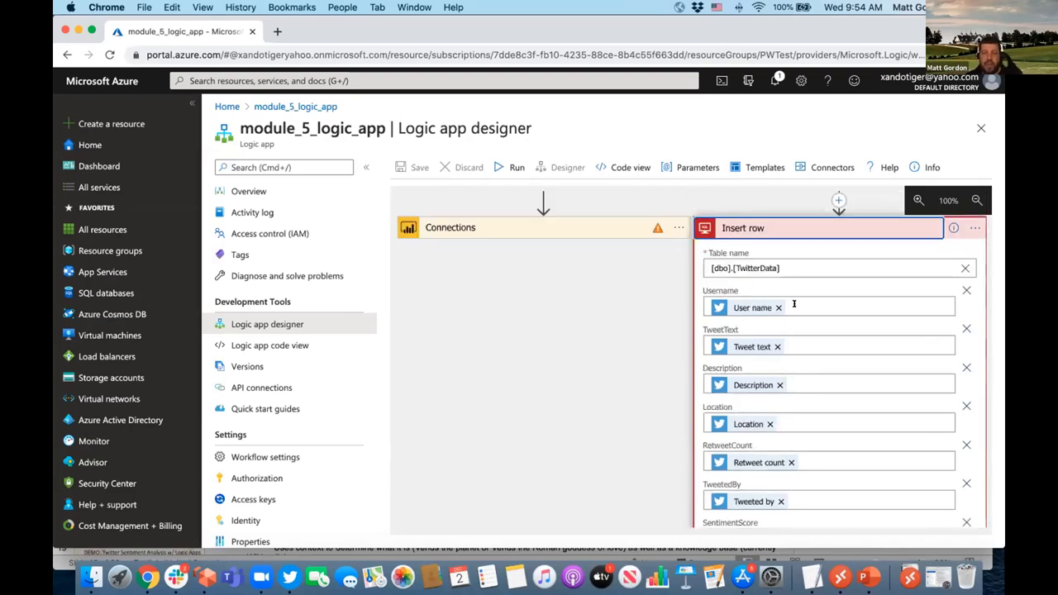
scroll(794, 303, "down", 2)
scroll(793, 304, "down", 3)
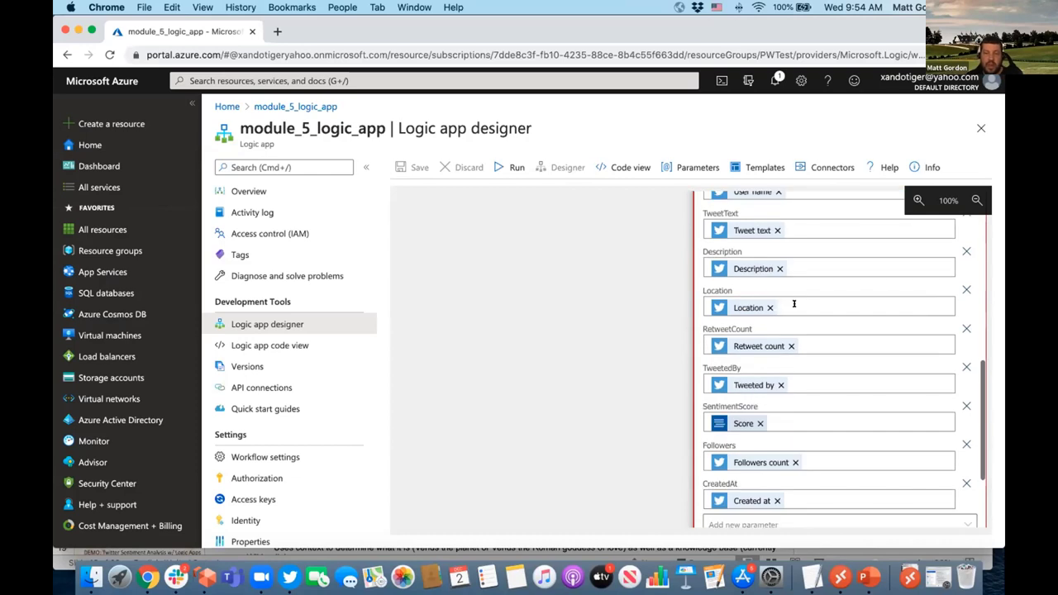
scroll(793, 303, "down", 2)
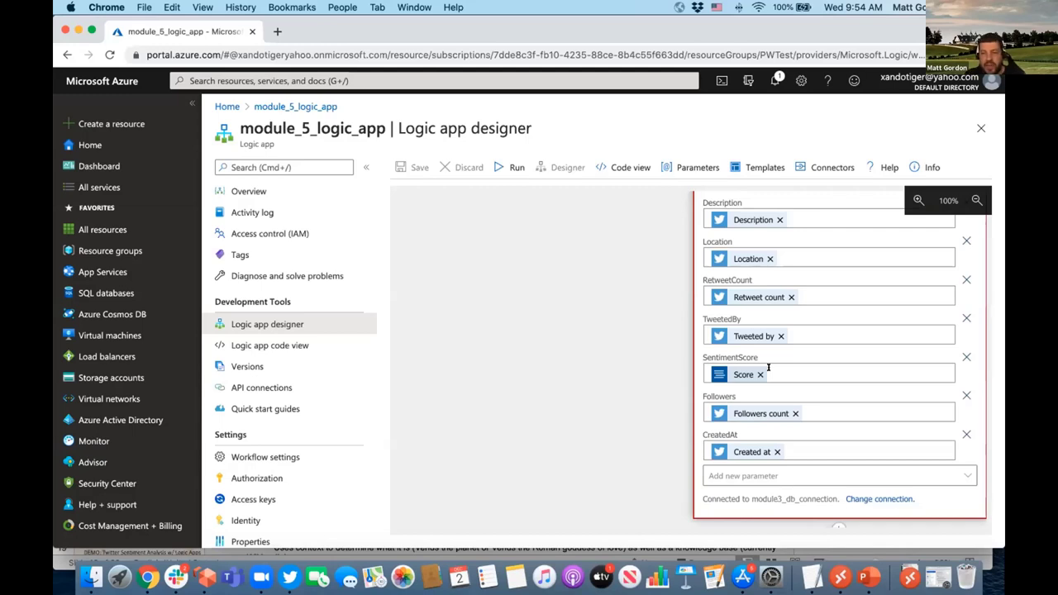
scroll(769, 367, "down", 2)
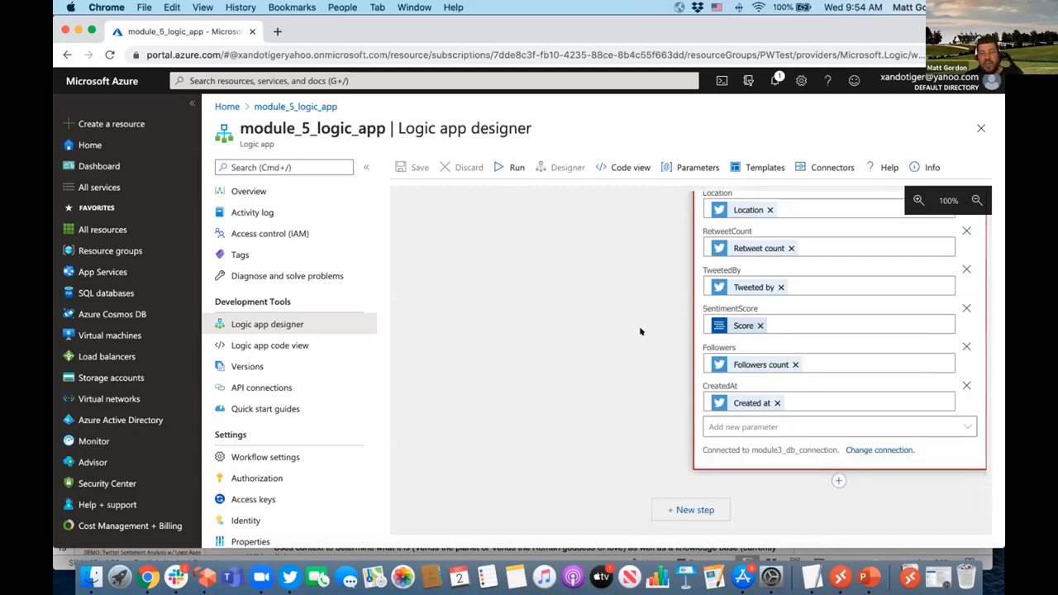
Review the logic app's flow from the Insert row action back through Detect Sentiment to the tweet trigger
scroll(640, 332, "up", 3)
scroll(640, 331, "up", 5)
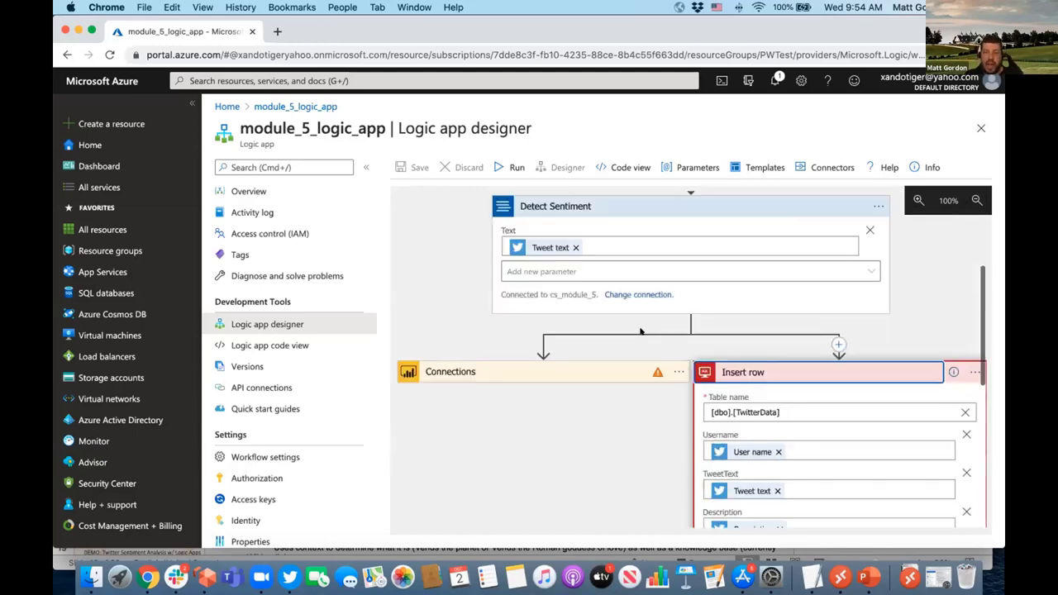
scroll(640, 332, "up", 5)
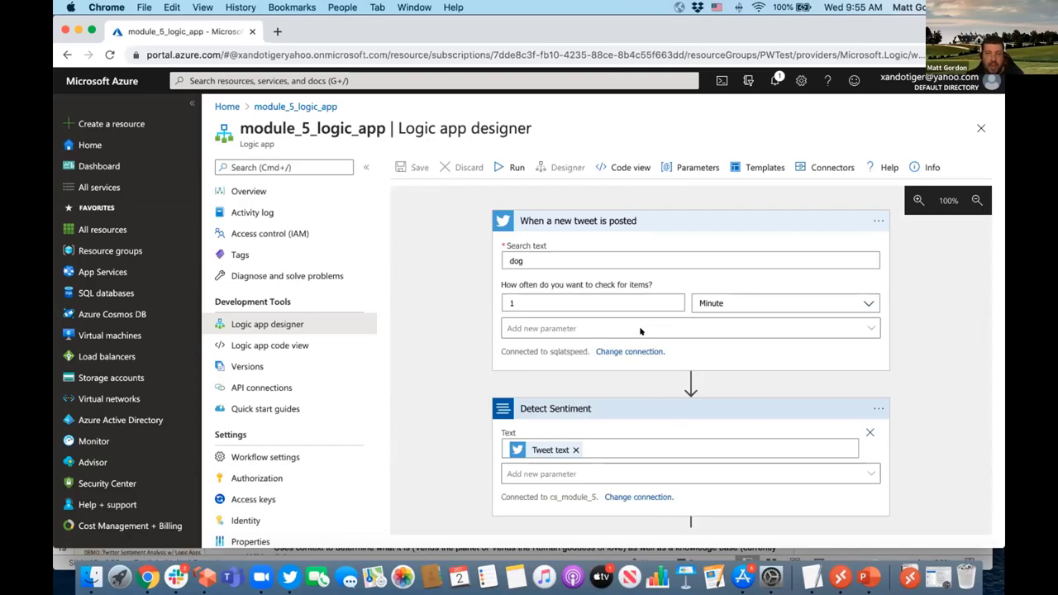
Switch to PowerPoint, play the slide show from the current Text Analytics slide and advance past the Twitter demo slide to the Translator Text slide
key("super+Tab")
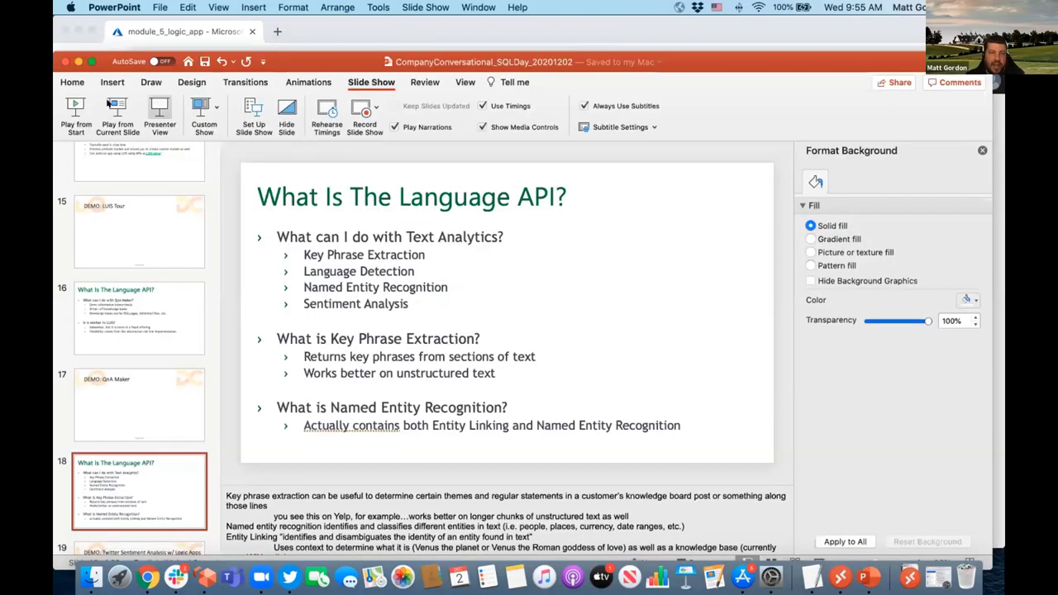
left_click(107, 104)
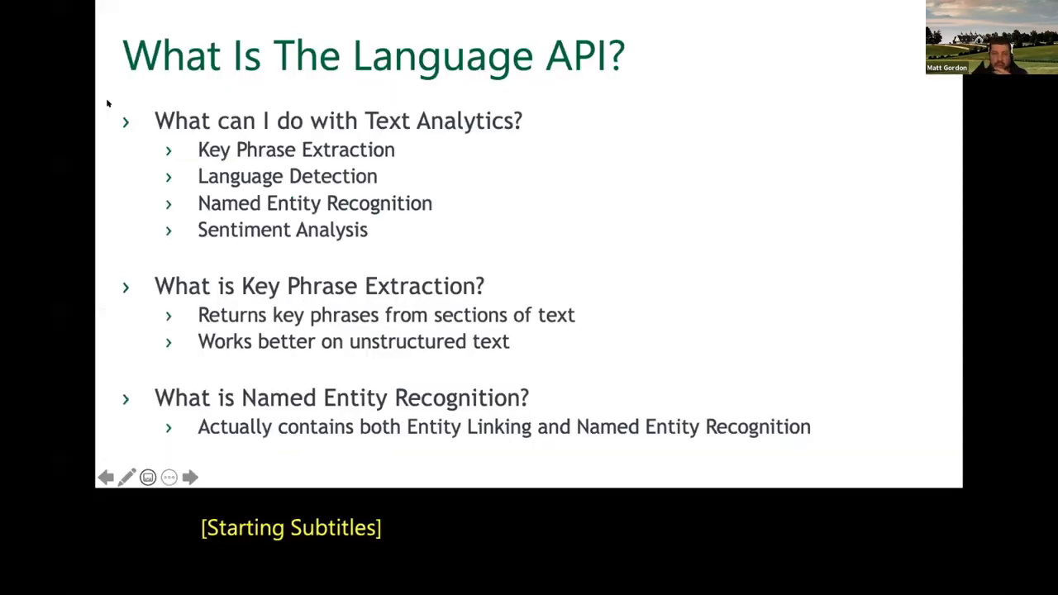
key("Right")
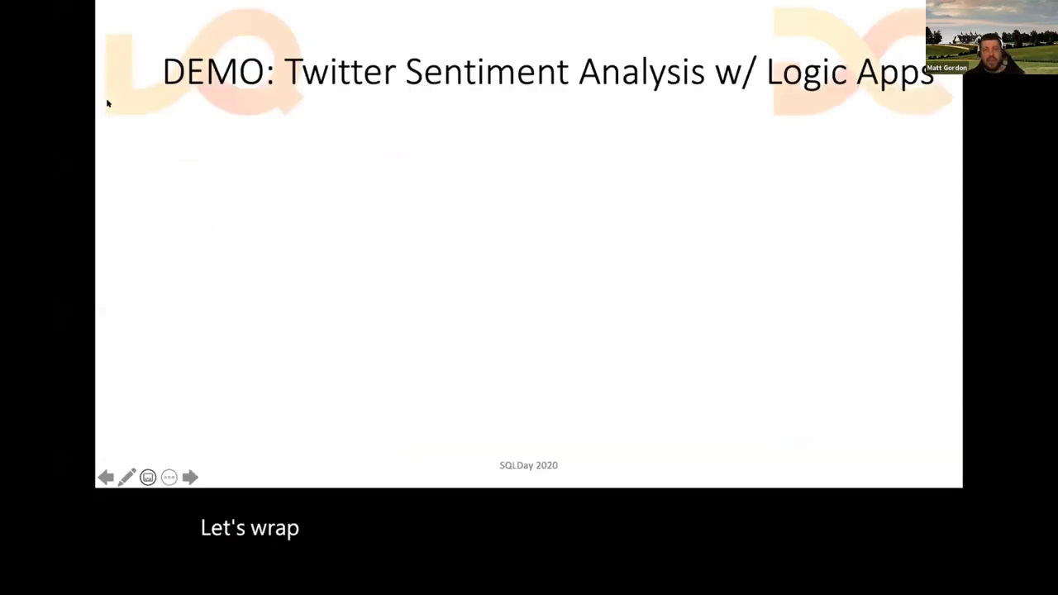
key("Left")
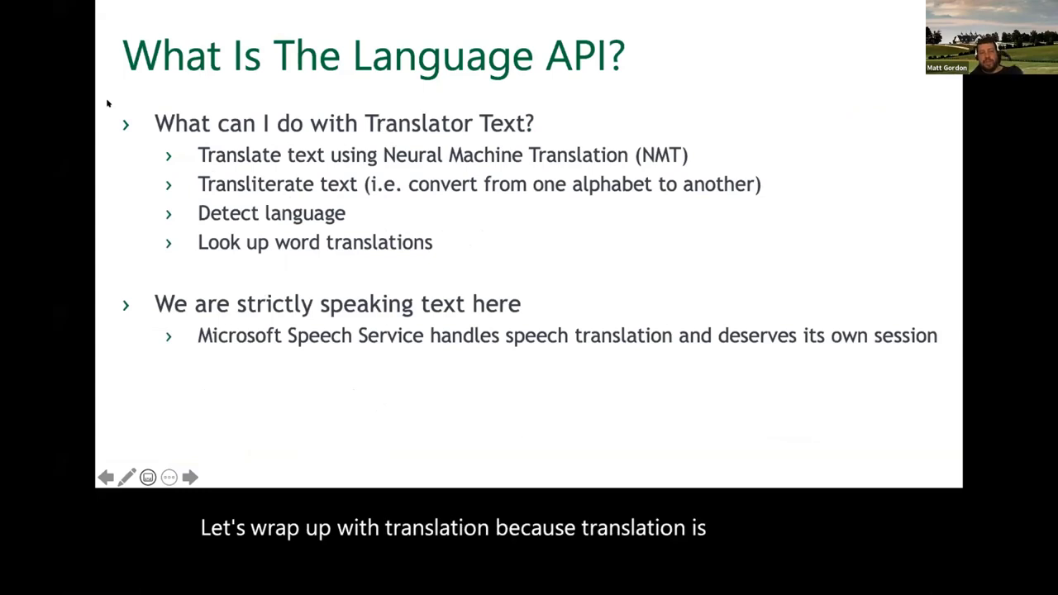